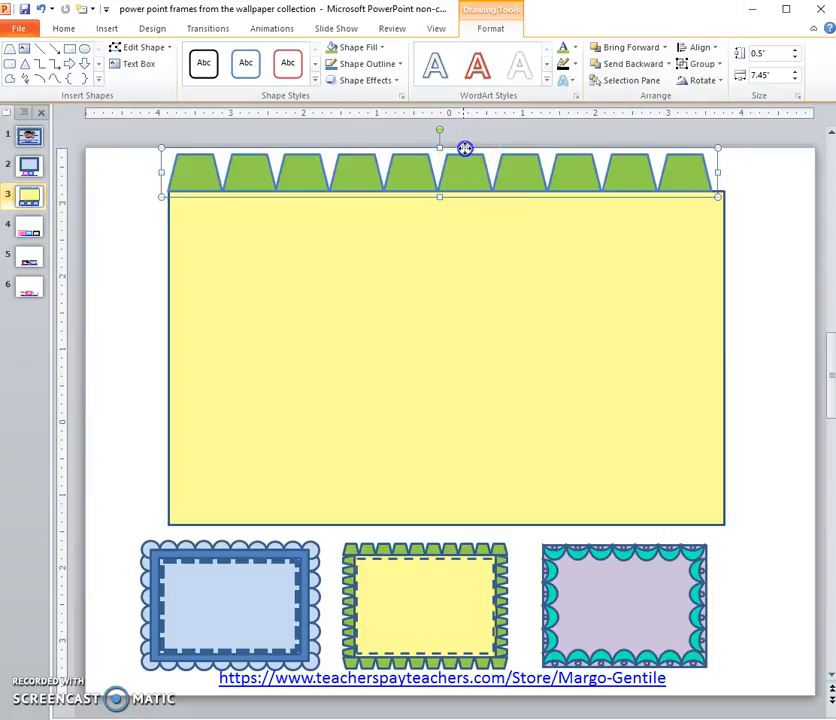
Duplicate the green trapezoid strip into the middle of the yellow rectangle and set the original along the rectangle's top edge
drag(465, 148, 467, 188)
right_click(483, 184)
click(532, 211)
right_click(511, 324)
click(542, 383)
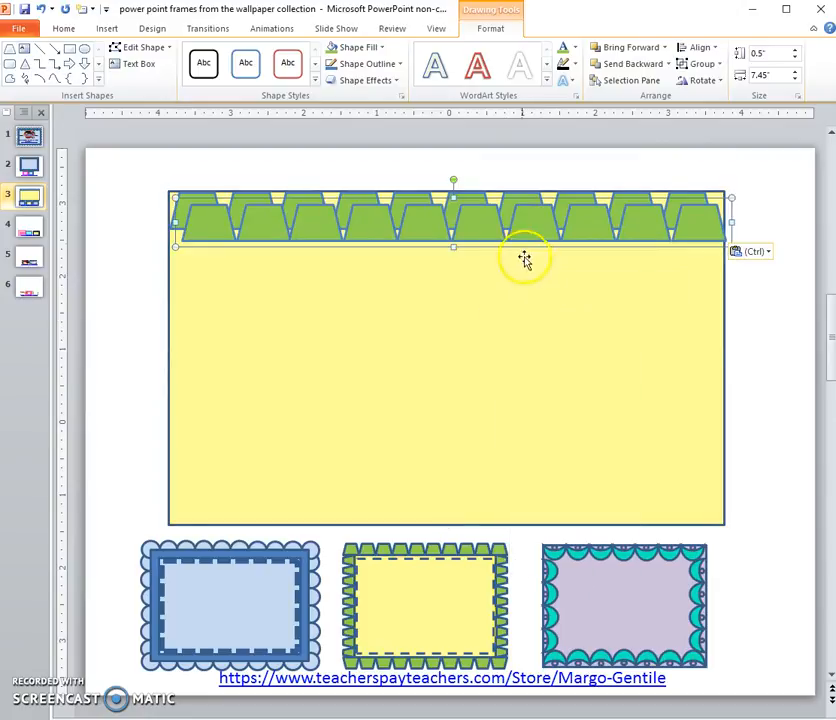
drag(466, 200, 466, 375)
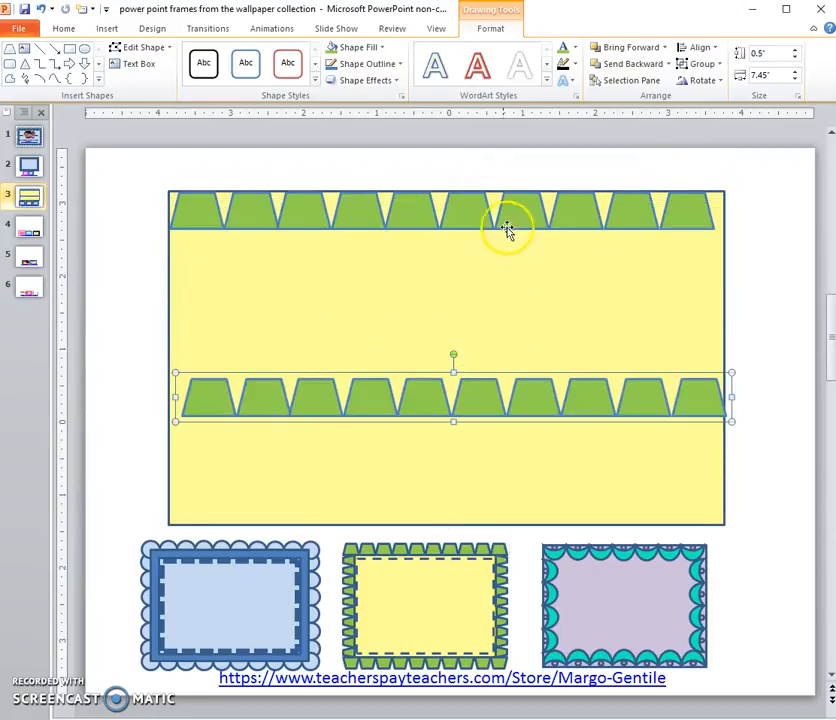
click(481, 230)
drag(482, 228, 481, 191)
Turn the duplicate strip upside down by 180 degrees and place it along the yellow rectangle's bottom edge
click(499, 393)
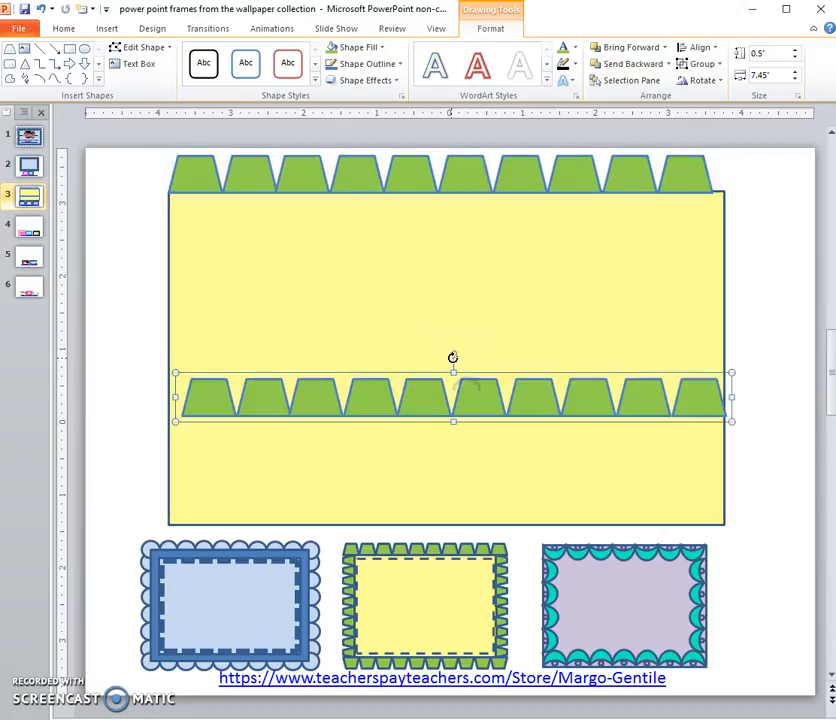
drag(453, 354, 459, 512)
mouse_move(455, 440)
mouse_down()
mouse_move(444, 439)
mouse_move(453, 441)
mouse_up()
drag(469, 372, 463, 519)
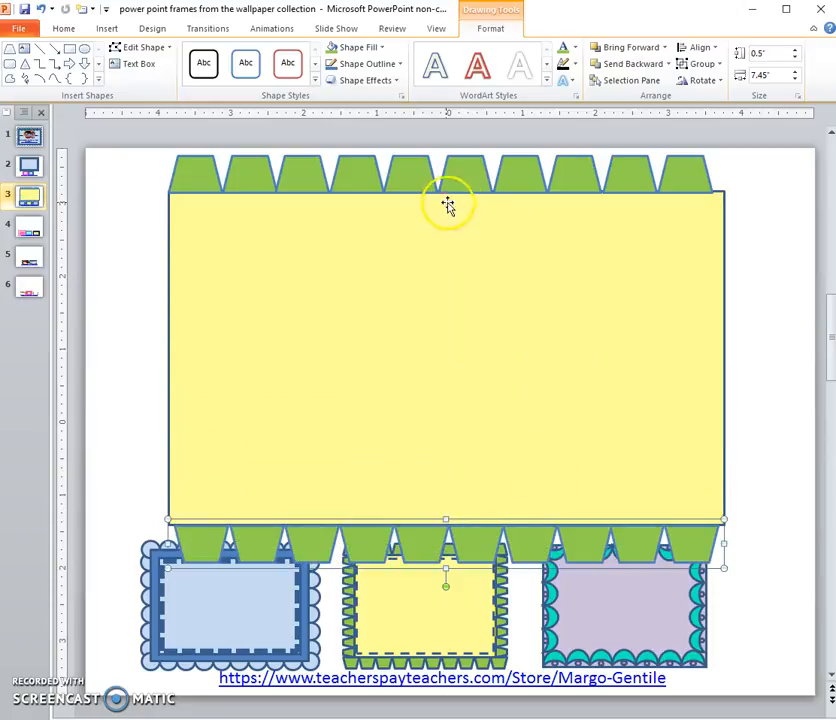
Duplicate the top trapezoid strip and place the copy across the middle of the yellow rectangle
click(473, 175)
right_click(473, 175)
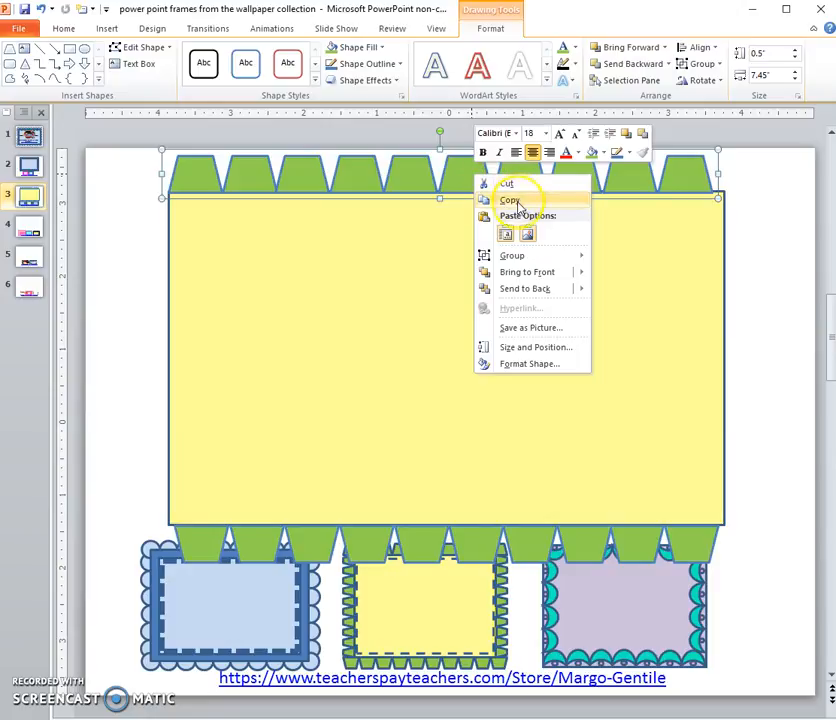
click(490, 201)
right_click(461, 357)
click(490, 422)
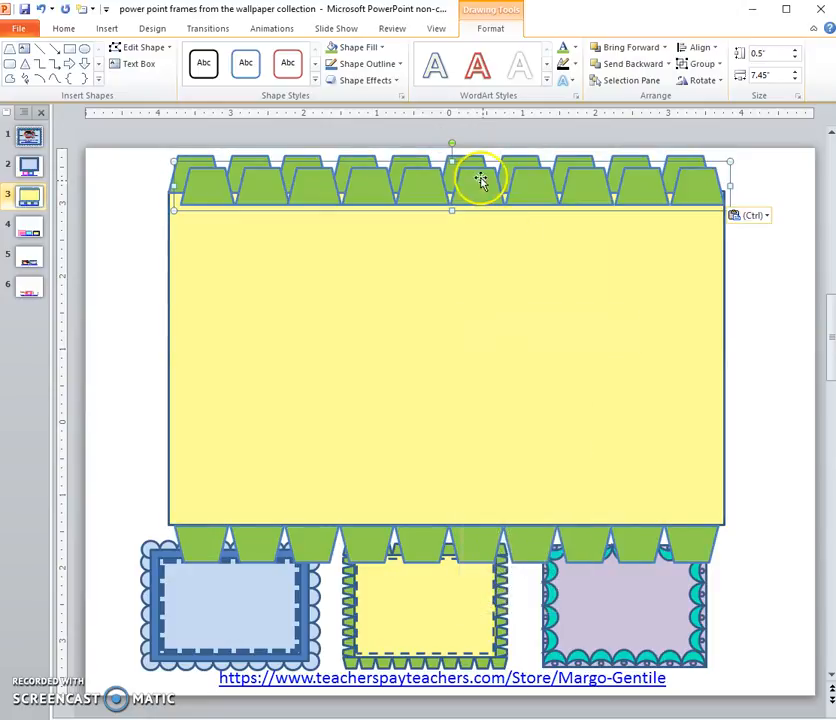
drag(469, 214, 484, 400)
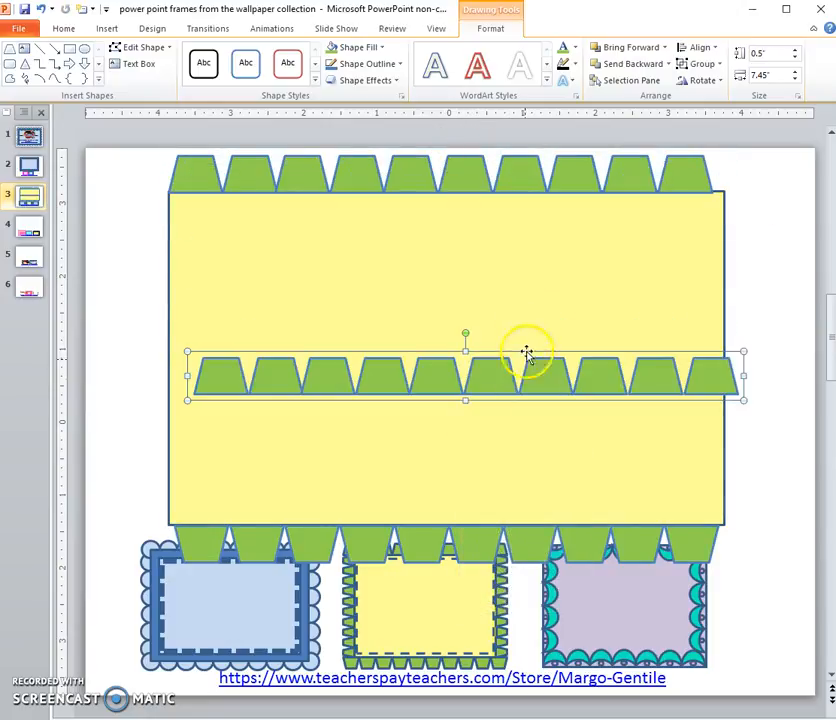
Rotate the copy 90 degrees counterclockwise and fit it against the rectangle's left edge at a length of about 4.57"
drag(464, 333, 427, 360)
drag(491, 225, 483, 365)
drag(457, 239, 458, 500)
drag(482, 548, 173, 234)
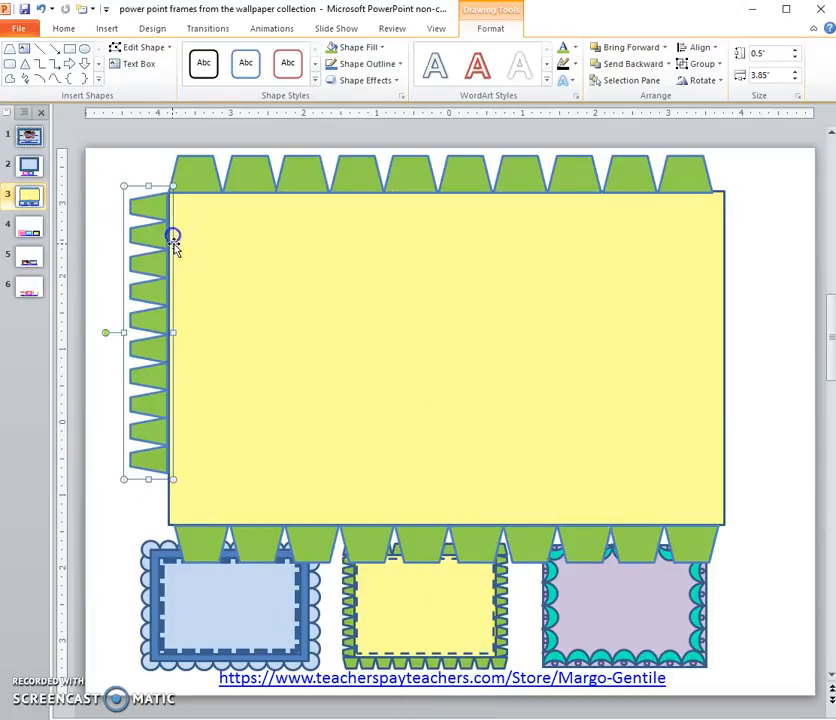
drag(148, 480, 145, 532)
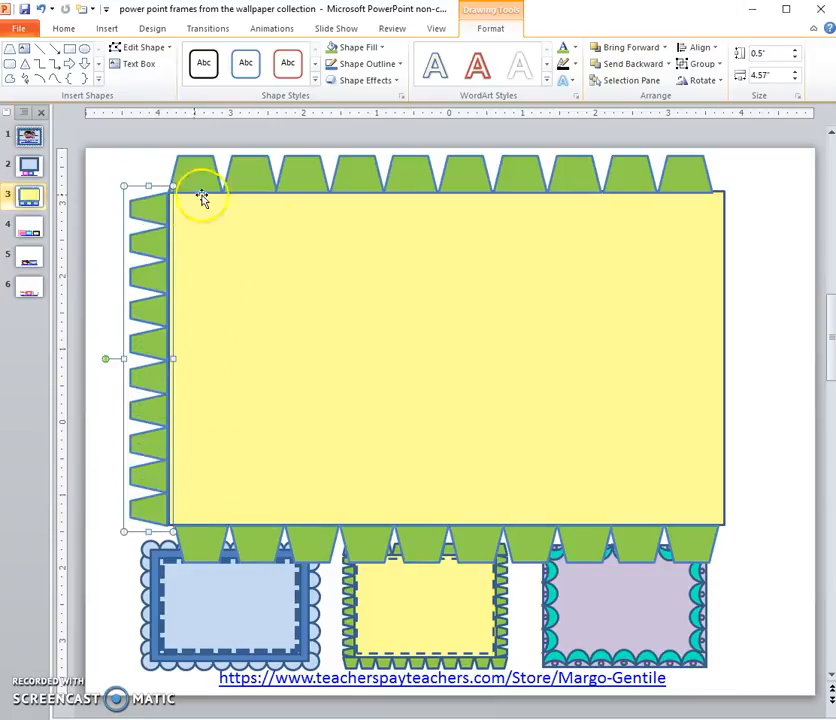
Copy the vertical strip on the left edge and paste a duplicate onto the slide
right_click(158, 217)
click(232, 247)
right_click(430, 296)
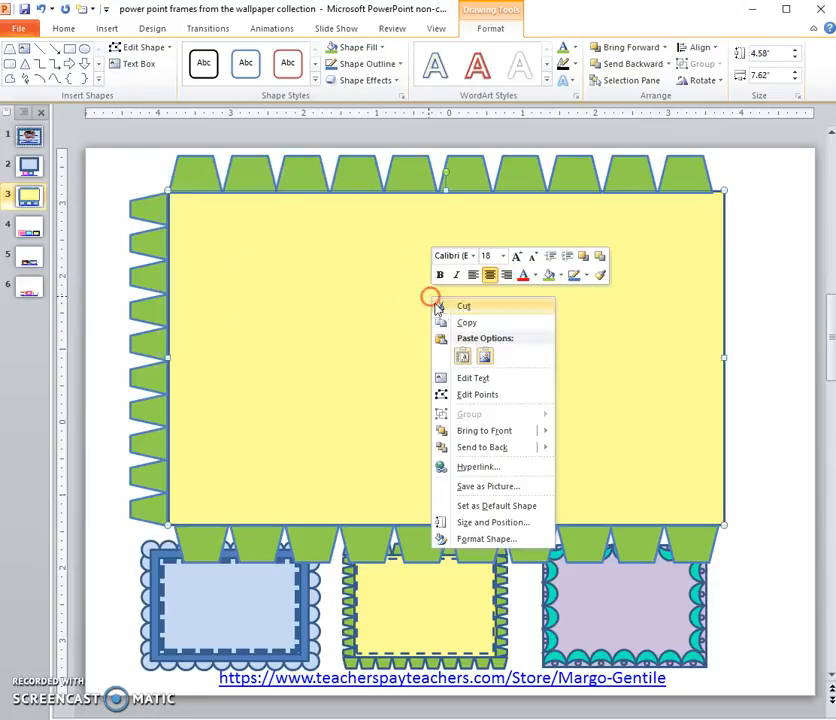
click(465, 355)
drag(185, 281, 160, 278)
click(160, 265)
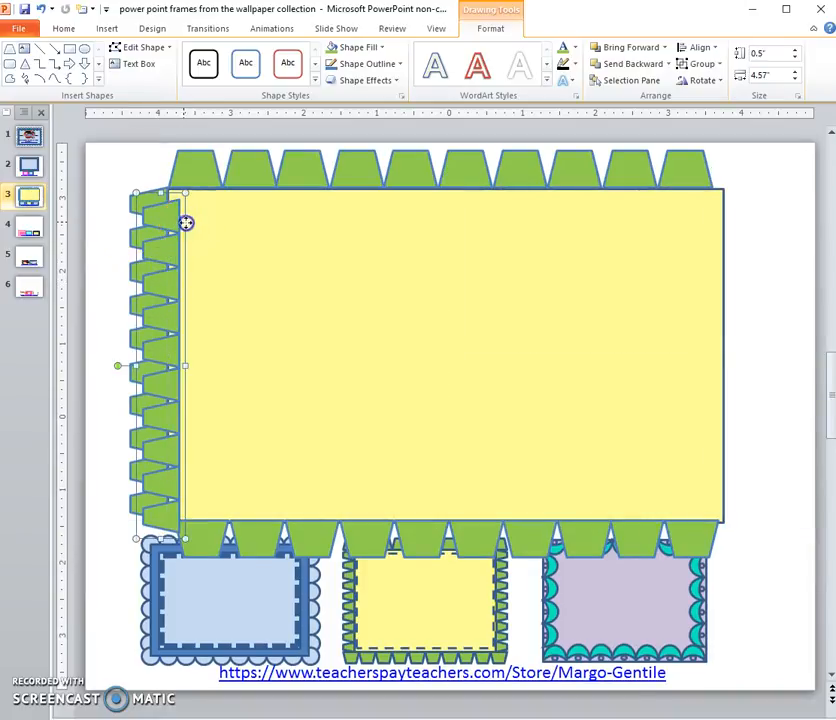
Rotate the pasted vertical strip 180 degrees so its trapezoids point outward and place it along the rectangle's right edge
drag(186, 222, 451, 245)
drag(382, 388, 530, 384)
mouse_move(433, 323)
mouse_down()
mouse_move(717, 285)
mouse_move(562, 328)
mouse_move(431, 327)
mouse_up()
click(440, 282)
drag(451, 284, 765, 247)
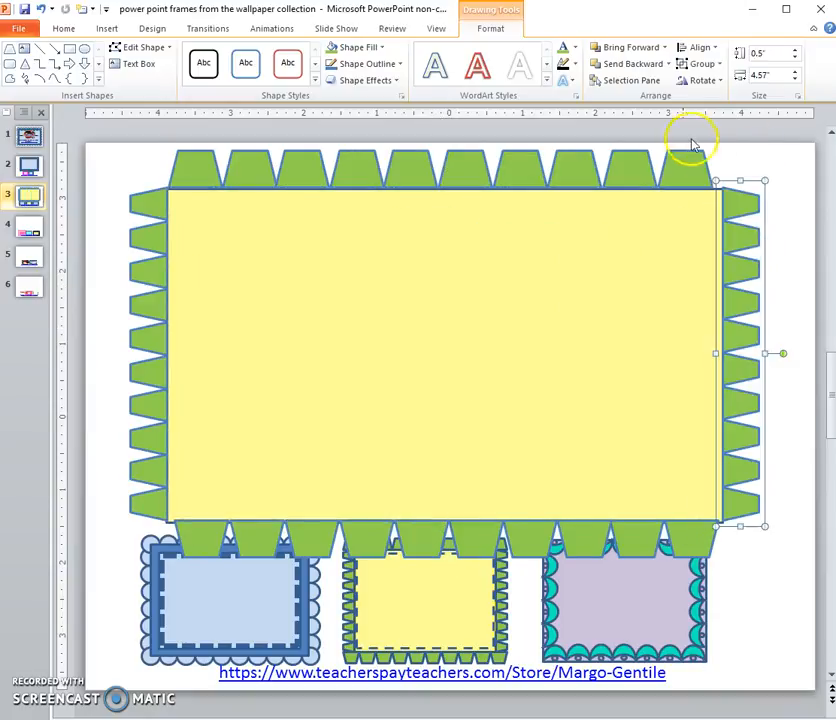
Stretch the top strip at both ends so it extends past the yellow rectangle's upper corners
click(640, 168)
drag(720, 170, 733, 201)
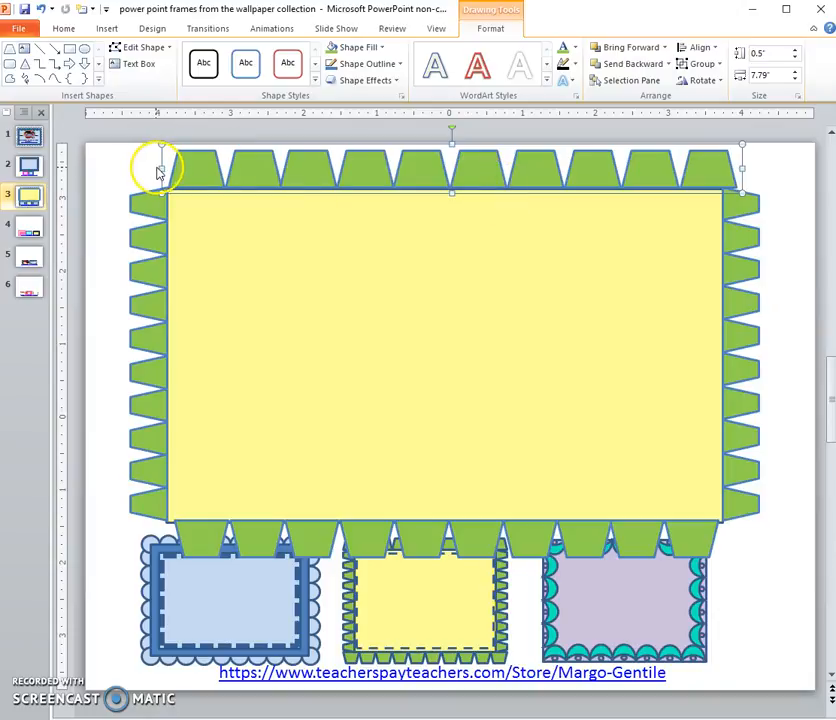
mouse_move(162, 167)
mouse_down()
mouse_move(137, 165)
mouse_move(147, 178)
mouse_move(146, 150)
mouse_move(146, 161)
mouse_up()
Extend the left and right strips upward to about 4.82" long so they overlap the top strip's ends
click(146, 209)
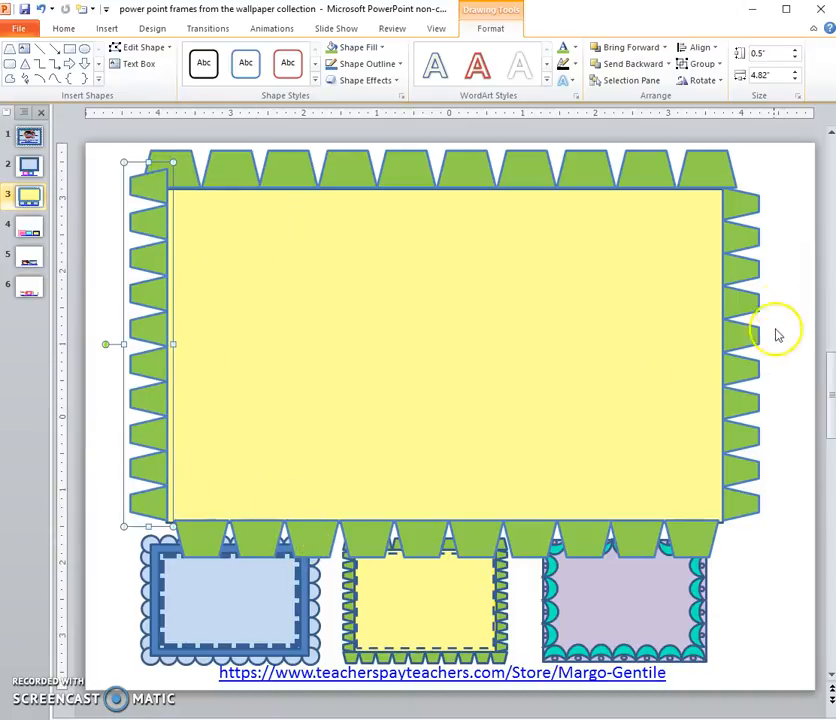
click(755, 190)
drag(739, 181, 739, 161)
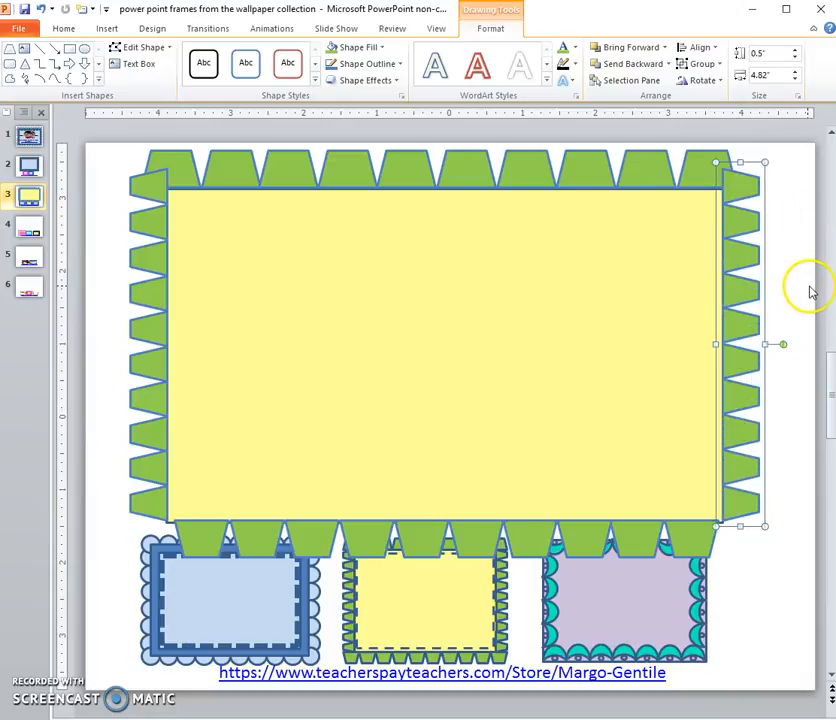
Stretch the bottom strip at both ends so it extends past the yellow rectangle's lower corners
click(254, 537)
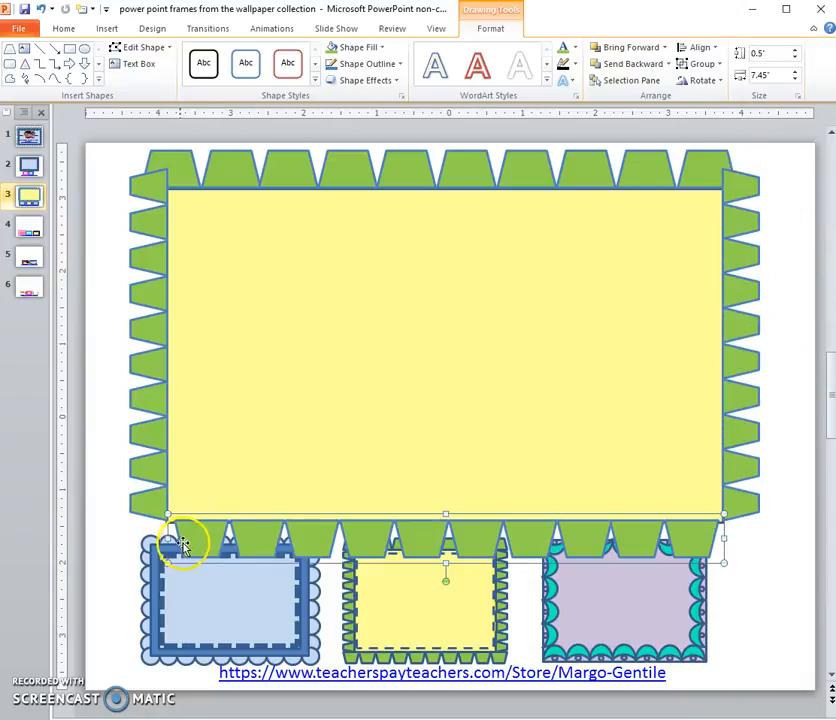
drag(166, 540, 145, 540)
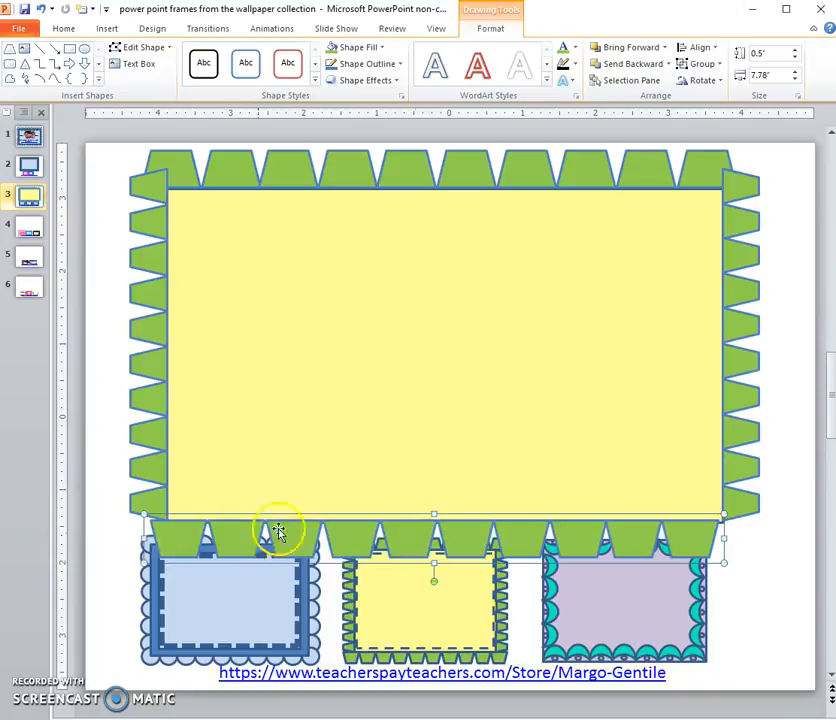
drag(724, 539, 741, 547)
Extend the right and left strips downward to about 5.07" long so they meet the bottom strip's ends
click(735, 490)
click(151, 505)
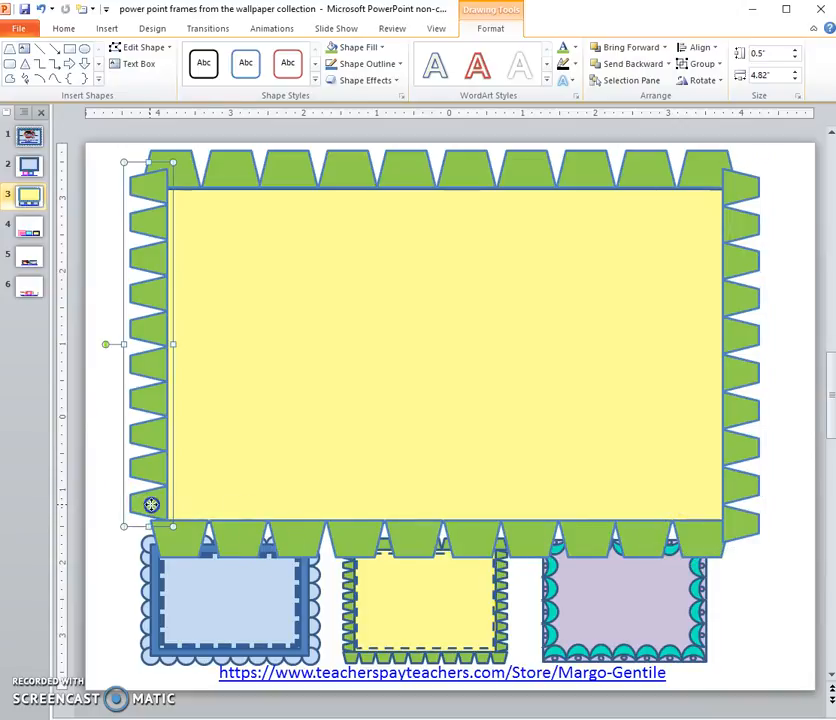
drag(147, 526, 149, 545)
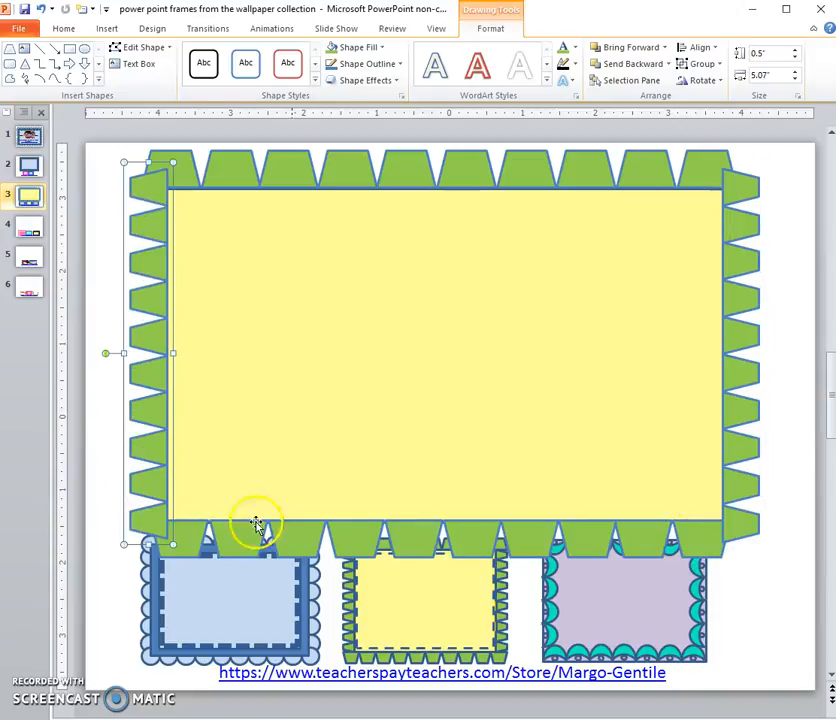
Insert a default-size rectangle shape inside the yellow rectangle
click(407, 400)
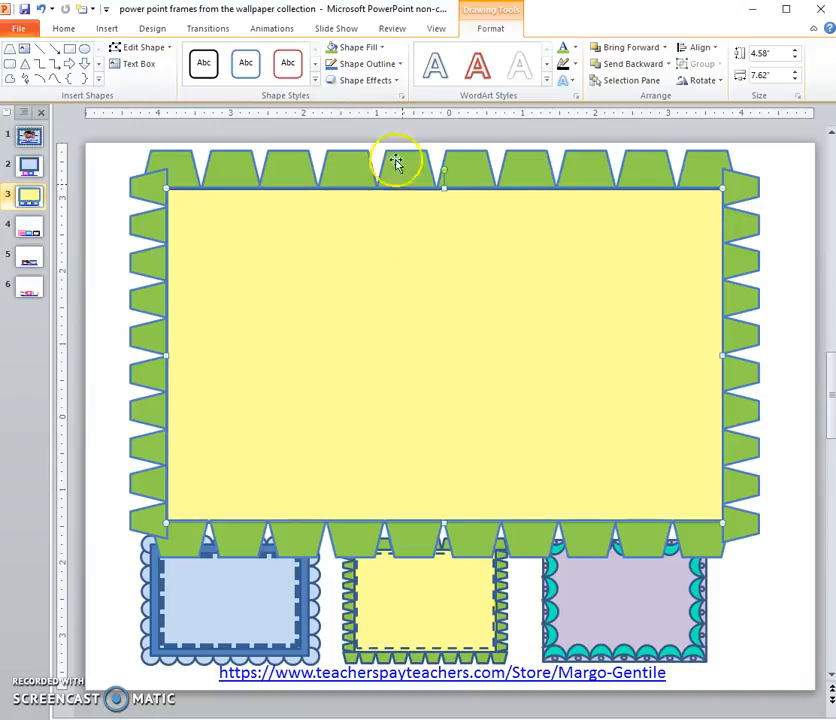
click(105, 30)
click(208, 70)
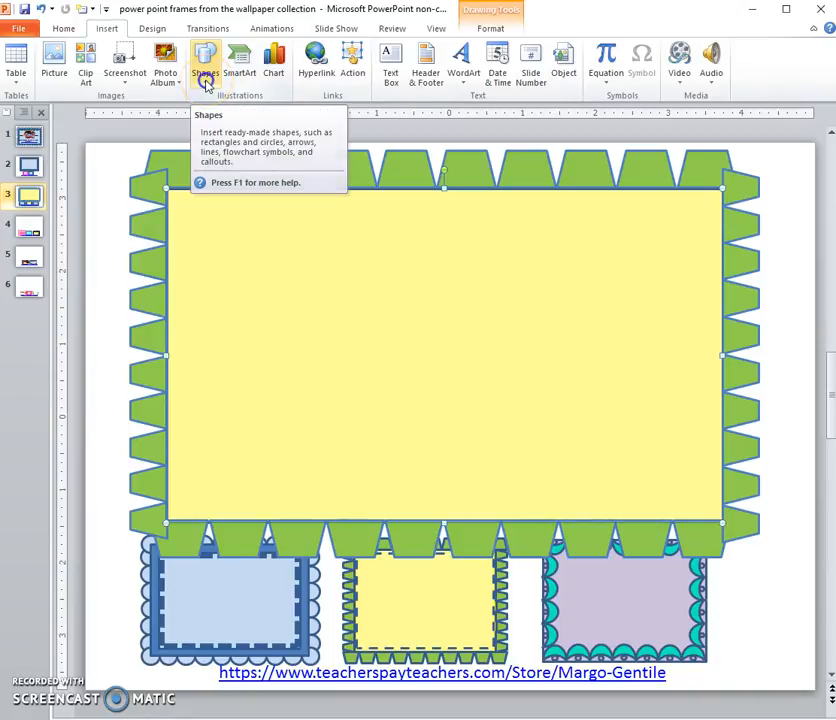
click(206, 82)
click(257, 110)
click(375, 282)
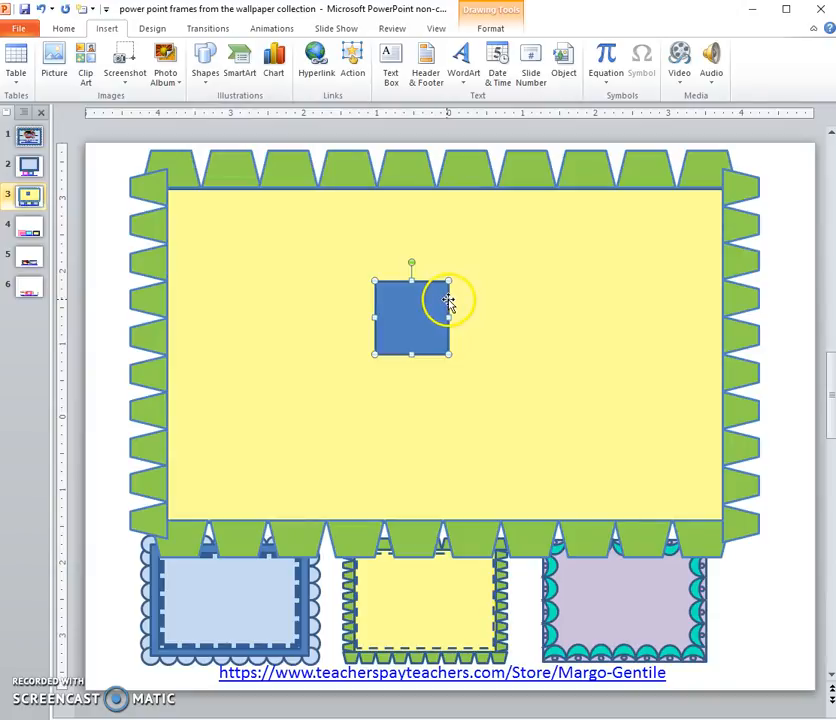
Set the new blue square to no fill and give it a dashed outline
right_click(448, 301)
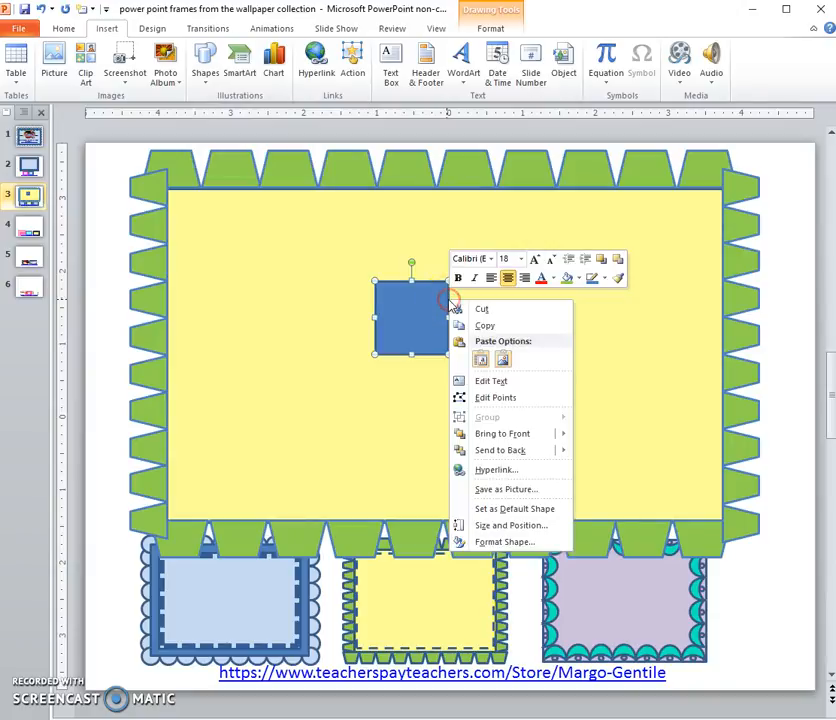
click(579, 280)
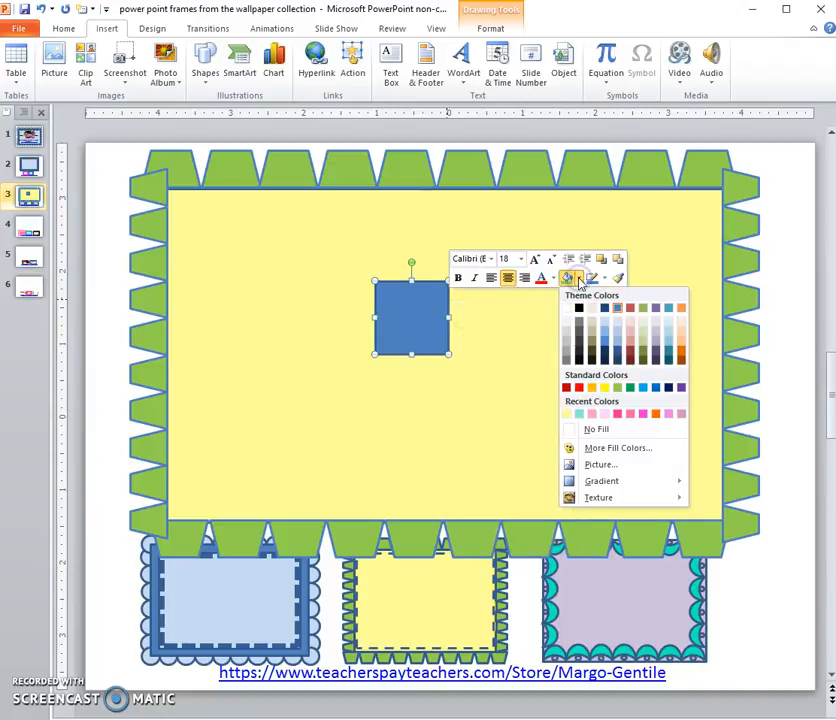
click(568, 431)
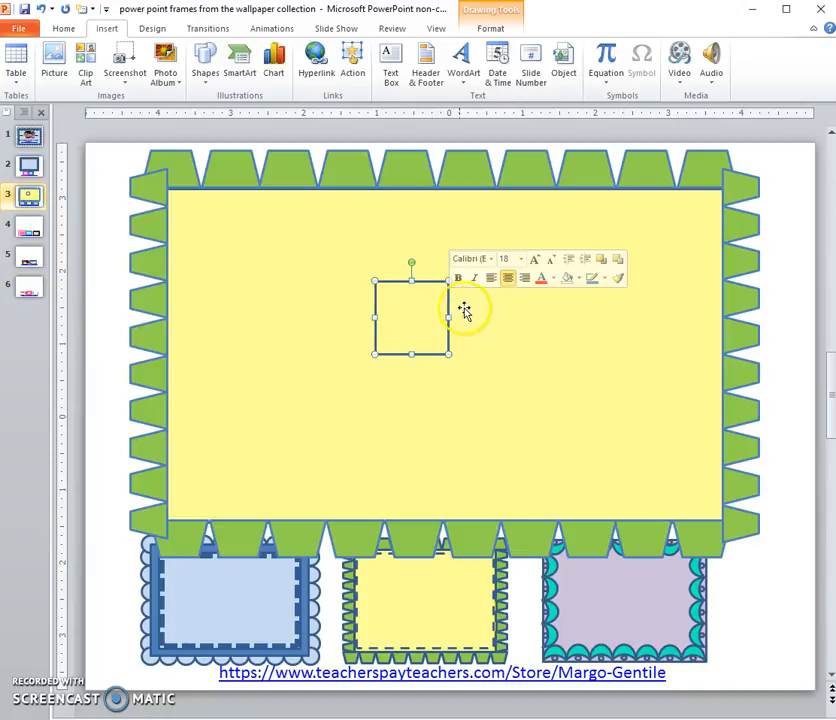
click(605, 281)
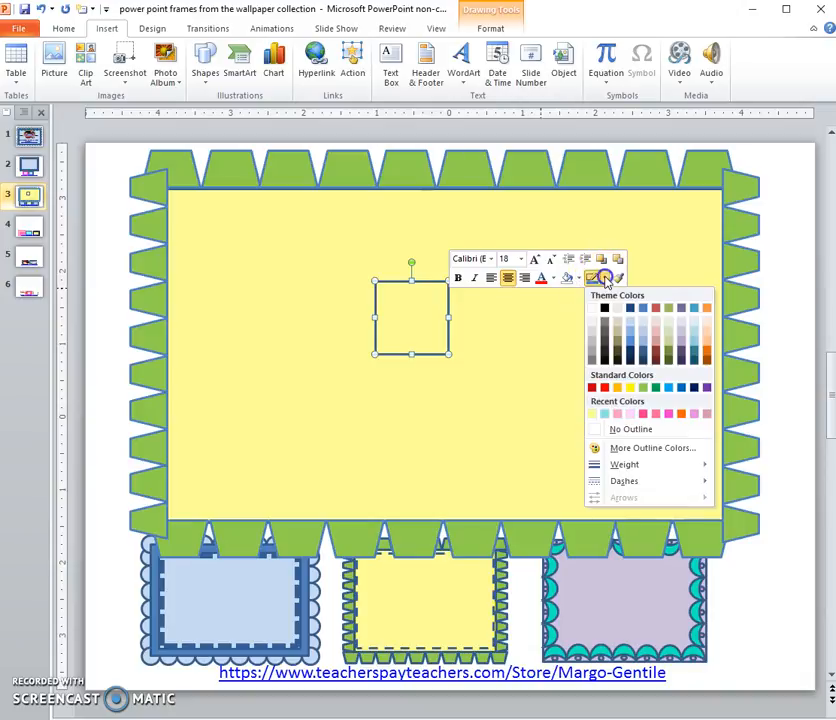
click(620, 482)
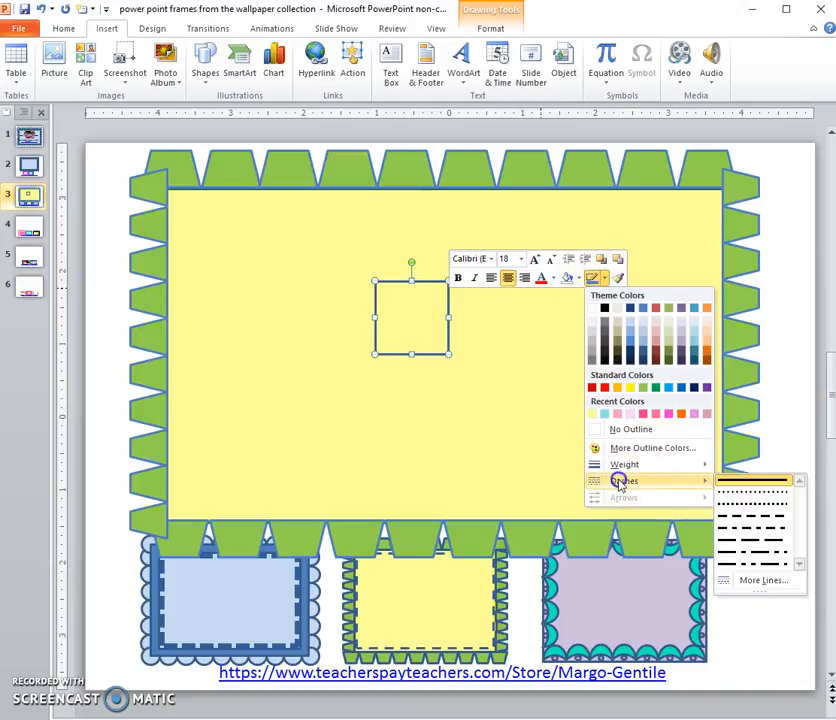
click(724, 507)
Enlarge the dashed shape to an inner border with a small, even margin inside the yellow rectangle's edges
drag(373, 281, 185, 205)
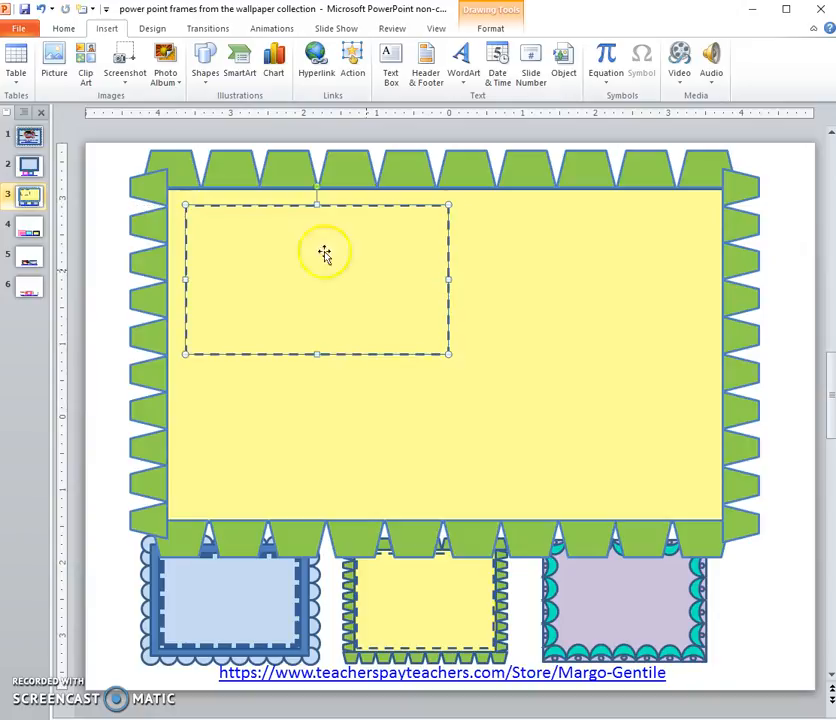
drag(448, 280, 707, 285)
drag(445, 352, 433, 506)
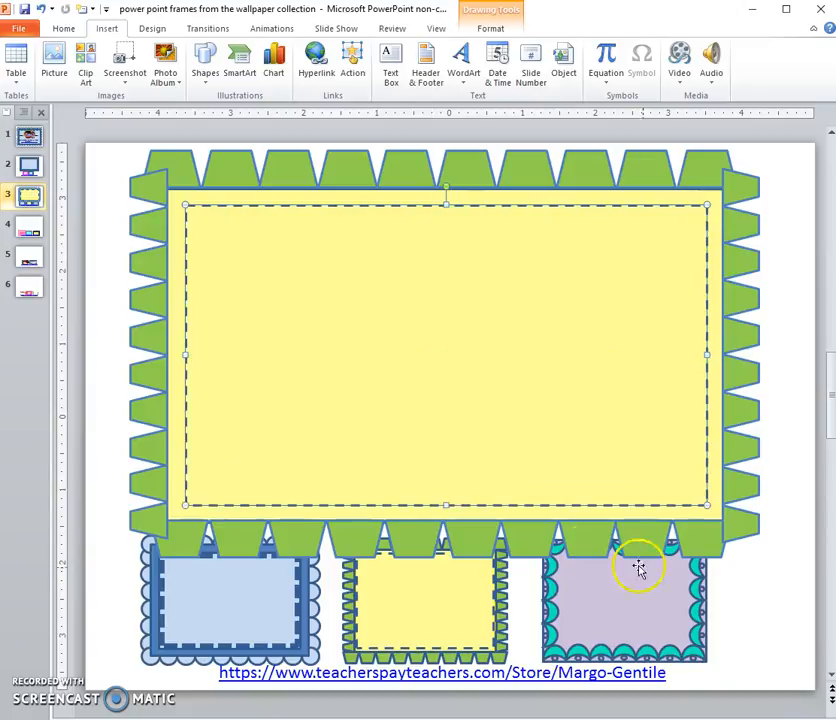
click(748, 606)
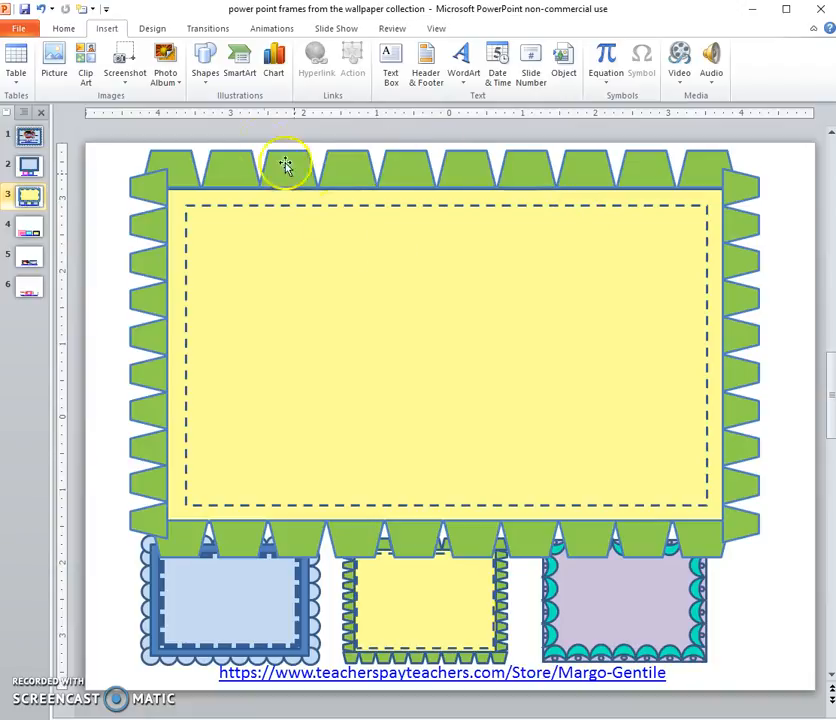
Group the yellow rectangle, the four green strips and the dashed border into a single frame object
mouse_move(103, 130)
mouse_down()
mouse_move(500, 106)
mouse_move(765, 134)
mouse_move(806, 416)
mouse_move(813, 591)
mouse_up()
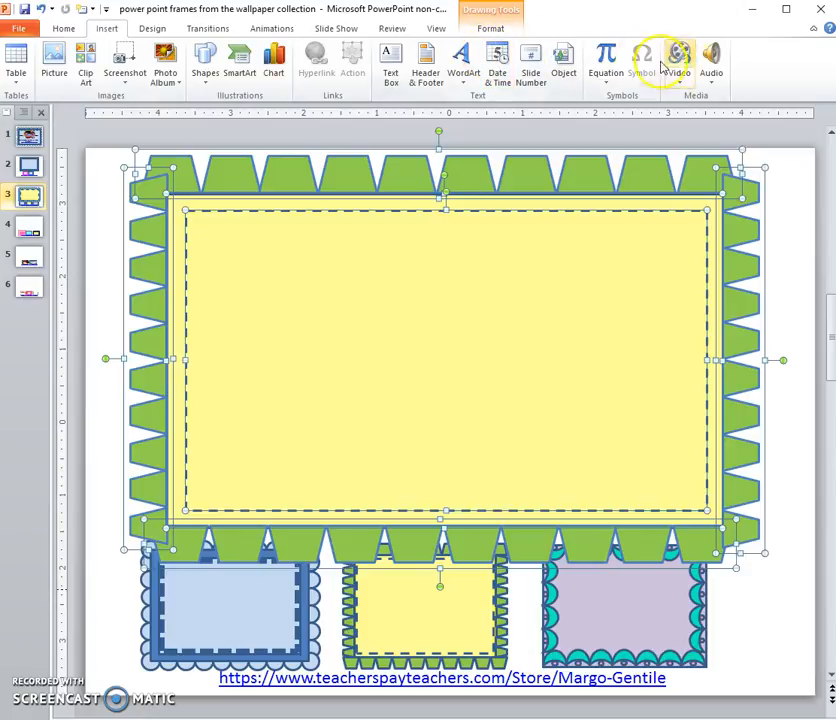
click(491, 29)
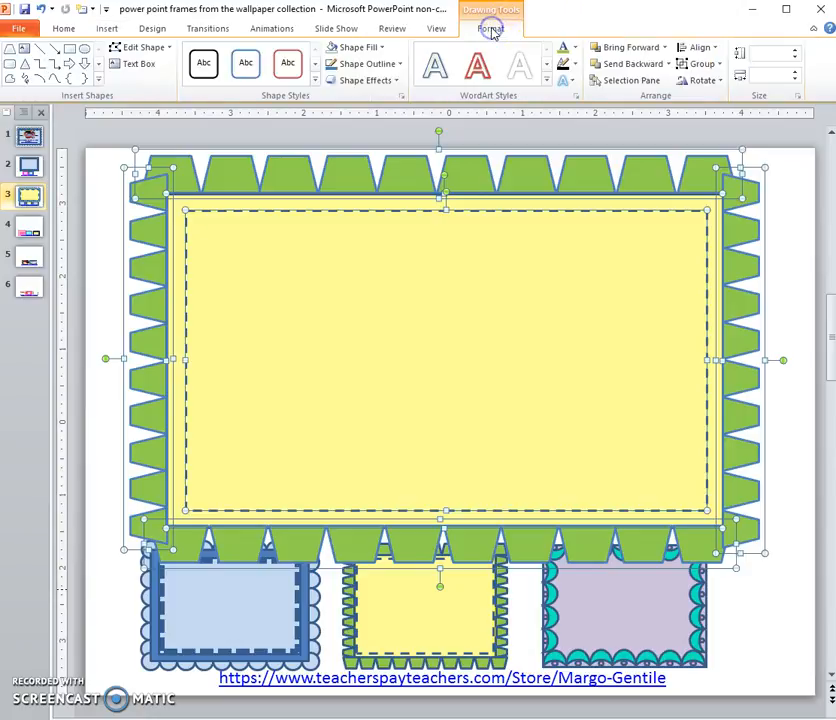
click(716, 63)
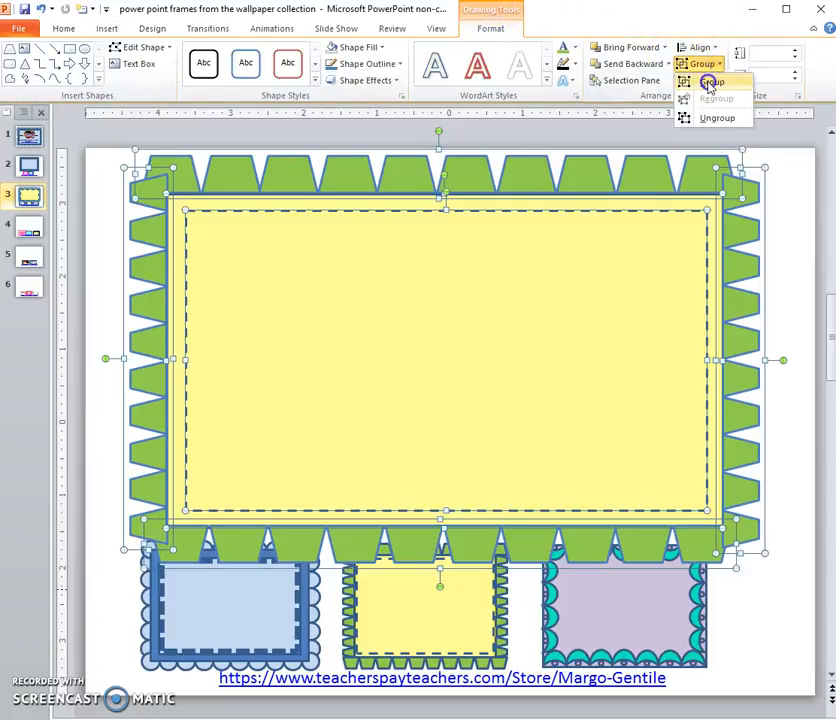
click(694, 81)
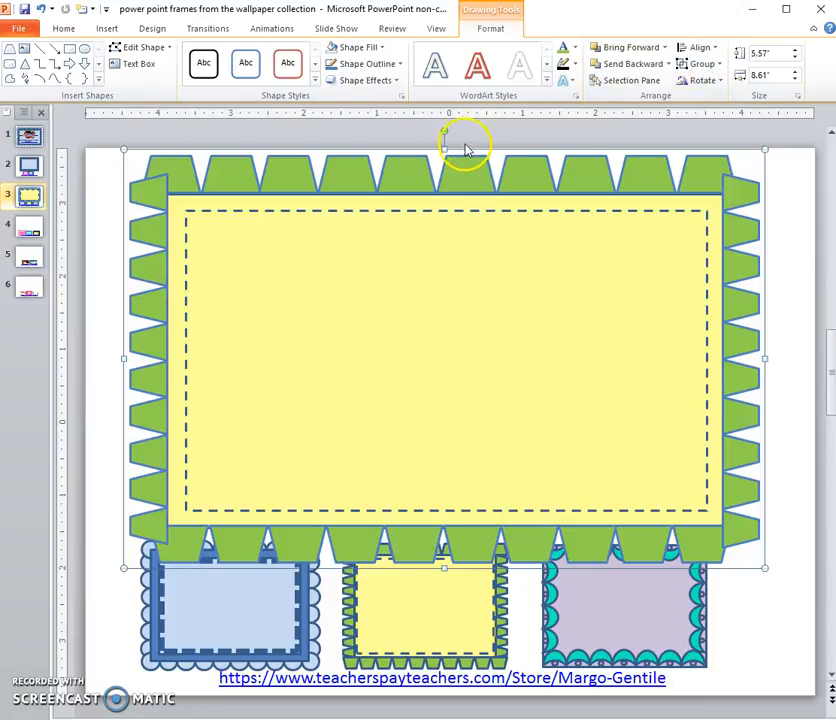
drag(463, 148, 454, 120)
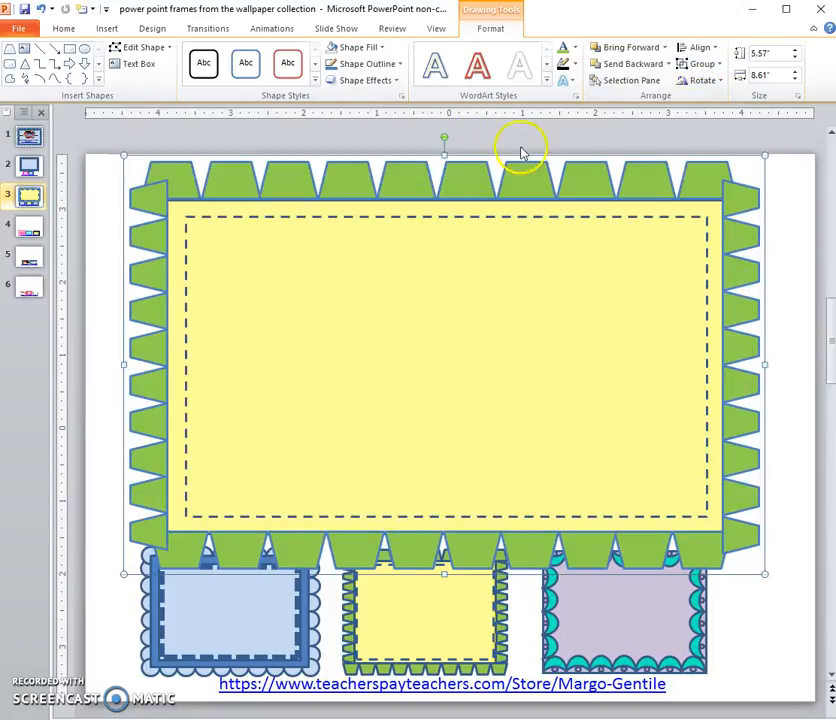
Cut the finished yellow frame group with the green edging off the slide
right_click(467, 152)
click(449, 158)
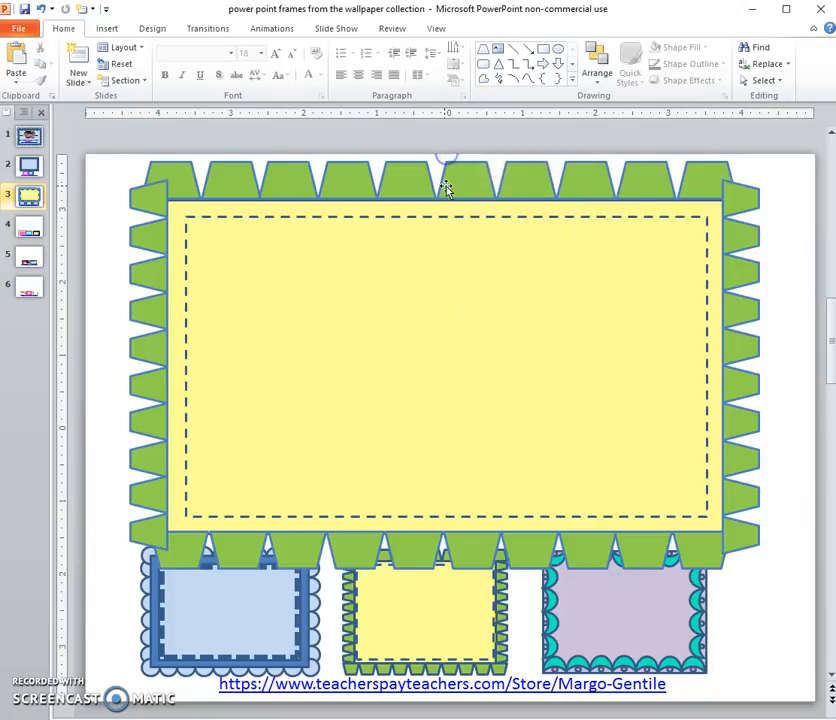
click(459, 165)
right_click(459, 156)
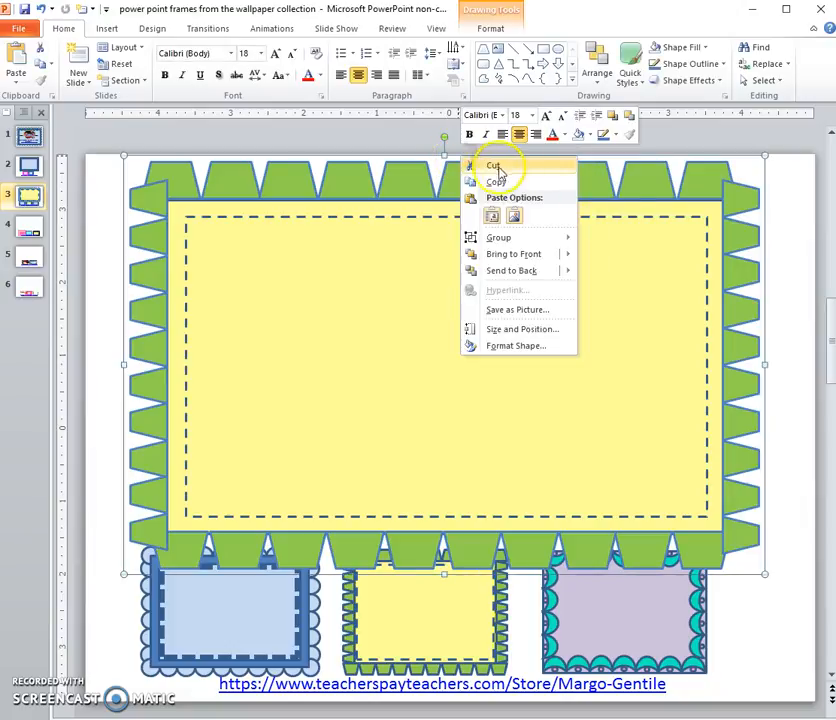
click(493, 168)
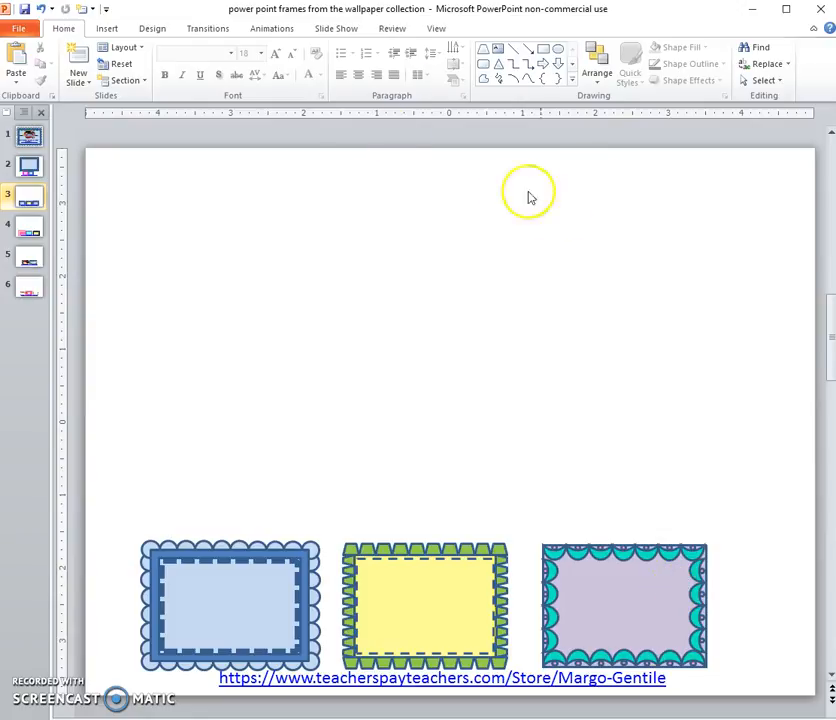
Insert a default-size rectangle shape on the empty upper area of the slide
click(106, 28)
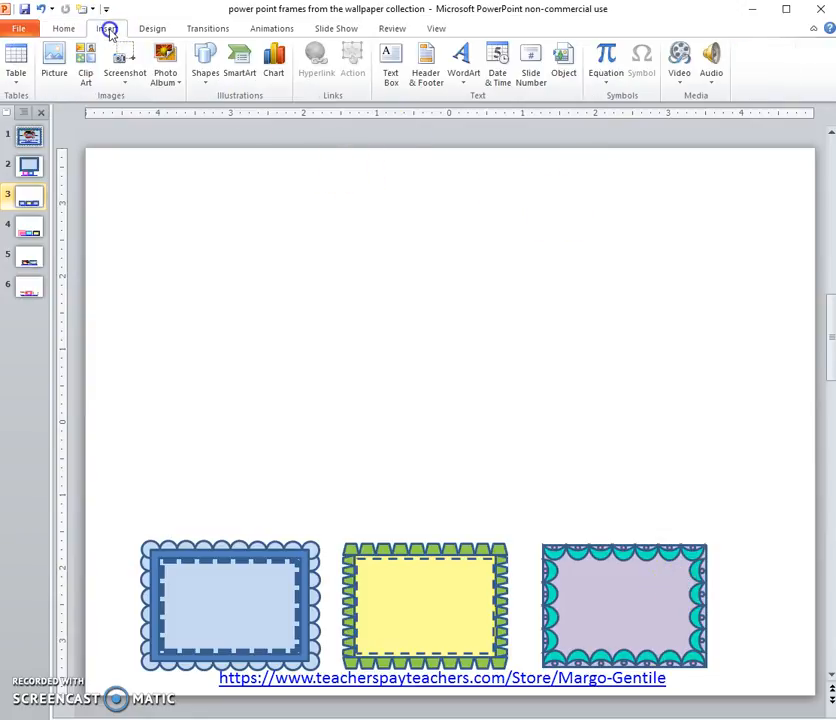
click(207, 78)
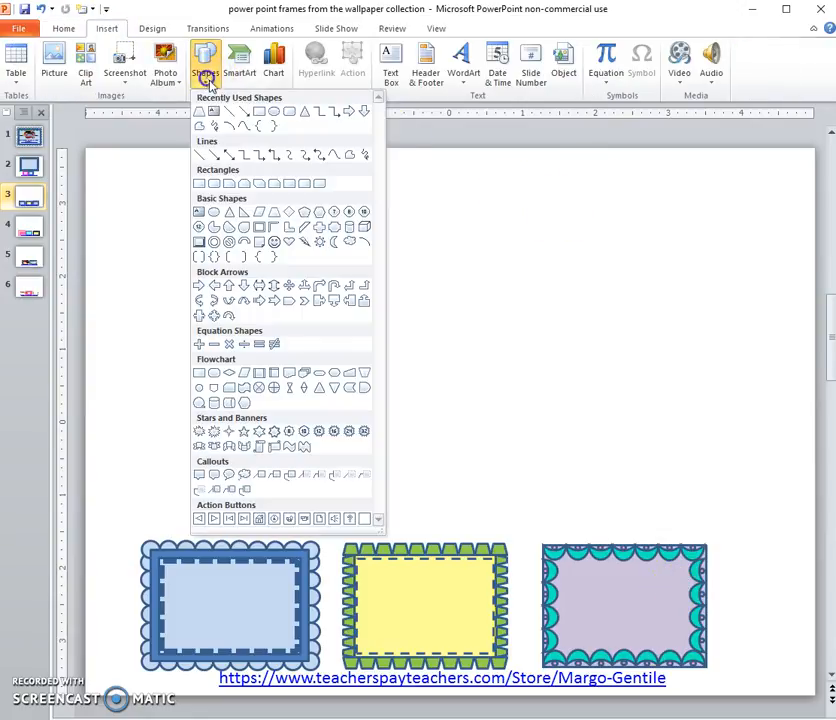
click(259, 111)
click(420, 264)
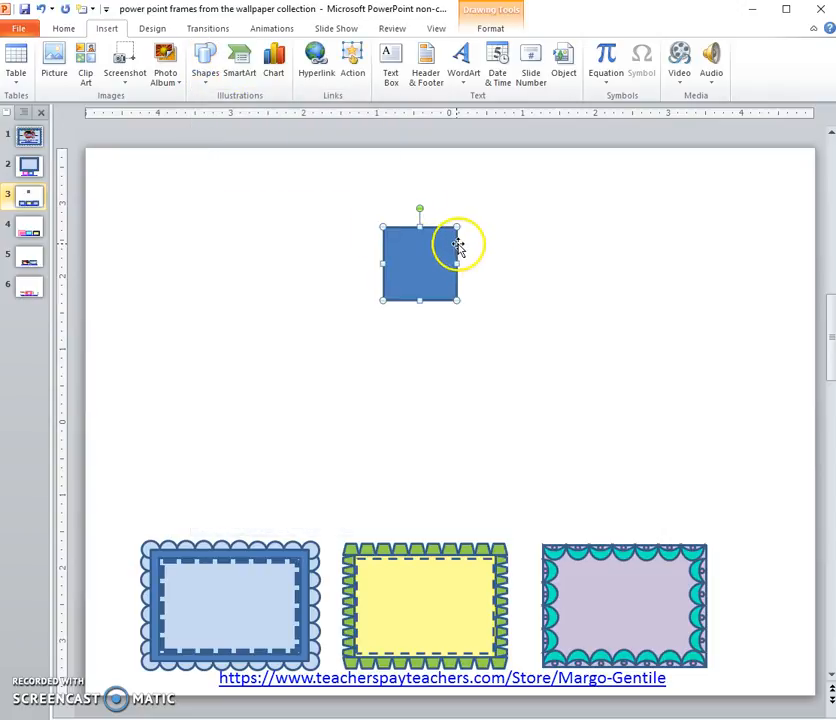
Give the new square a light purple outline and dusty pink fill, and enlarge it to fill the area above the three sample frames
right_click(457, 247)
click(612, 221)
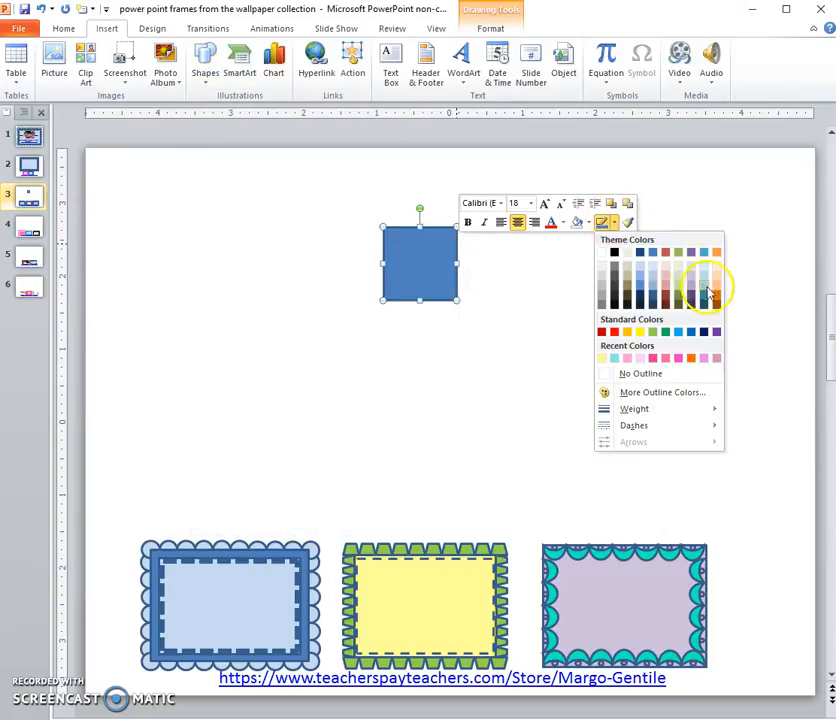
click(689, 273)
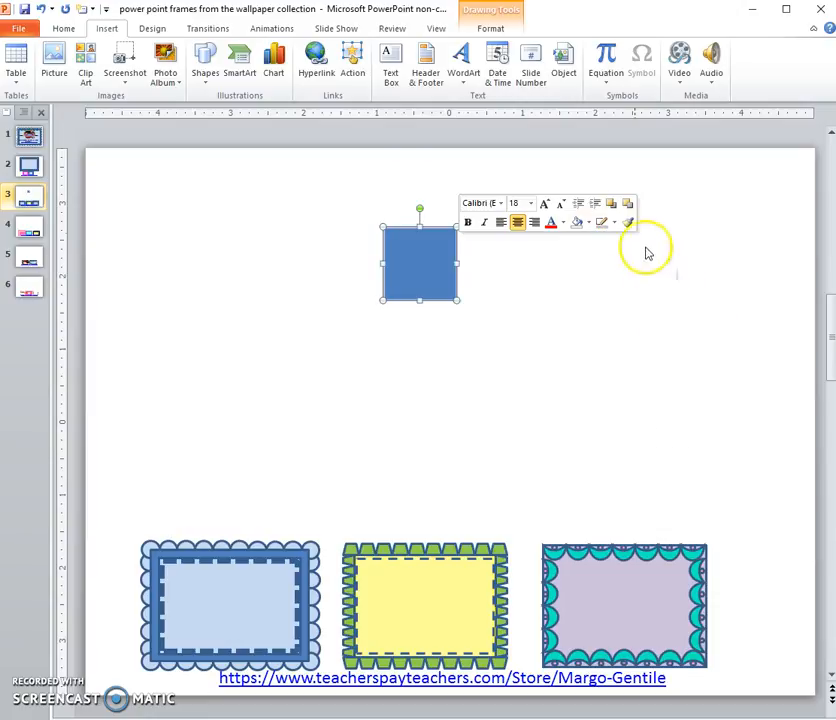
click(589, 223)
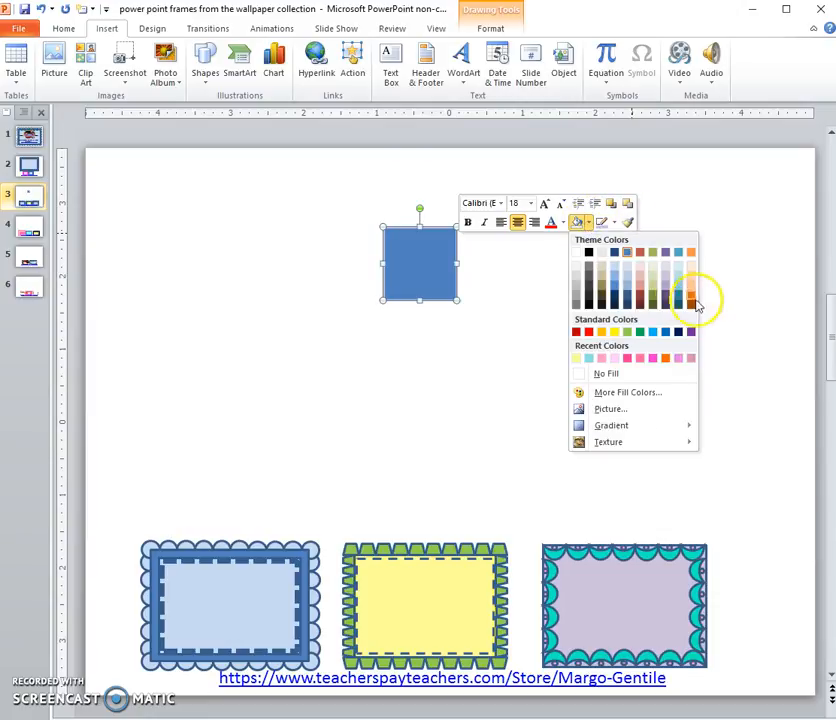
click(689, 358)
drag(452, 248, 736, 524)
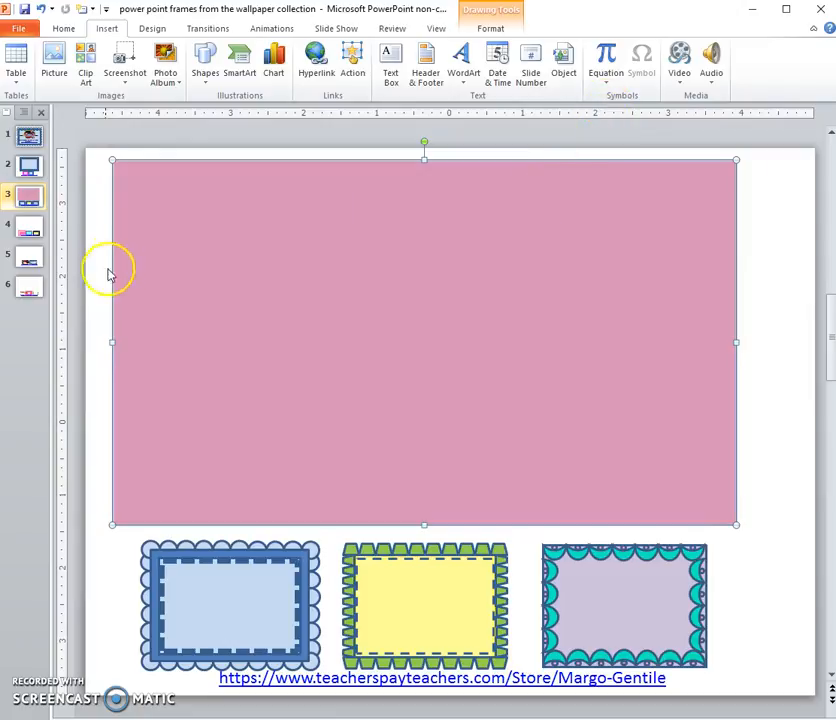
drag(111, 343, 150, 343)
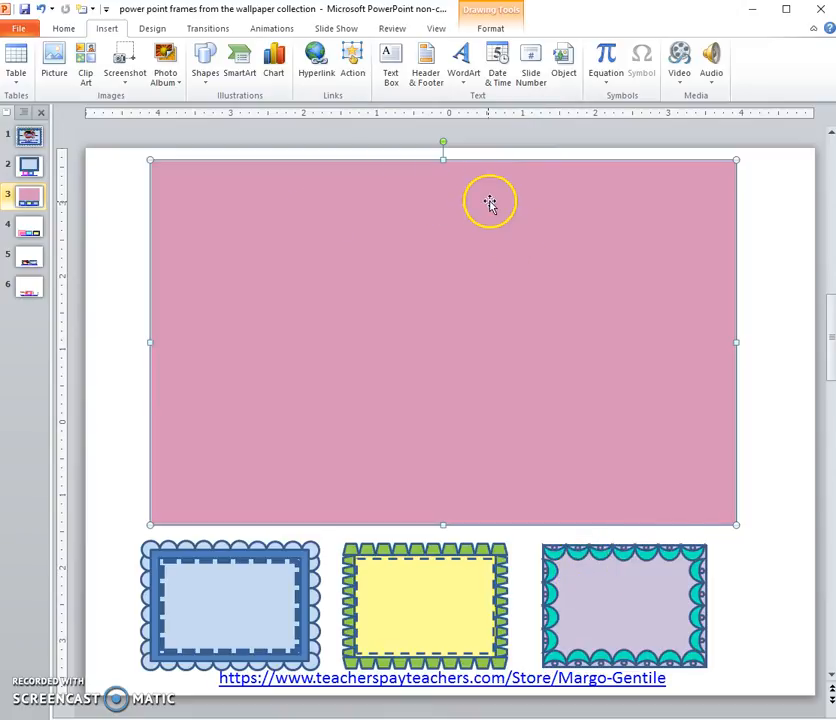
Place a default-size moon shape, rotated so it opens upward, in the pink rectangle's upper-left corner
click(200, 65)
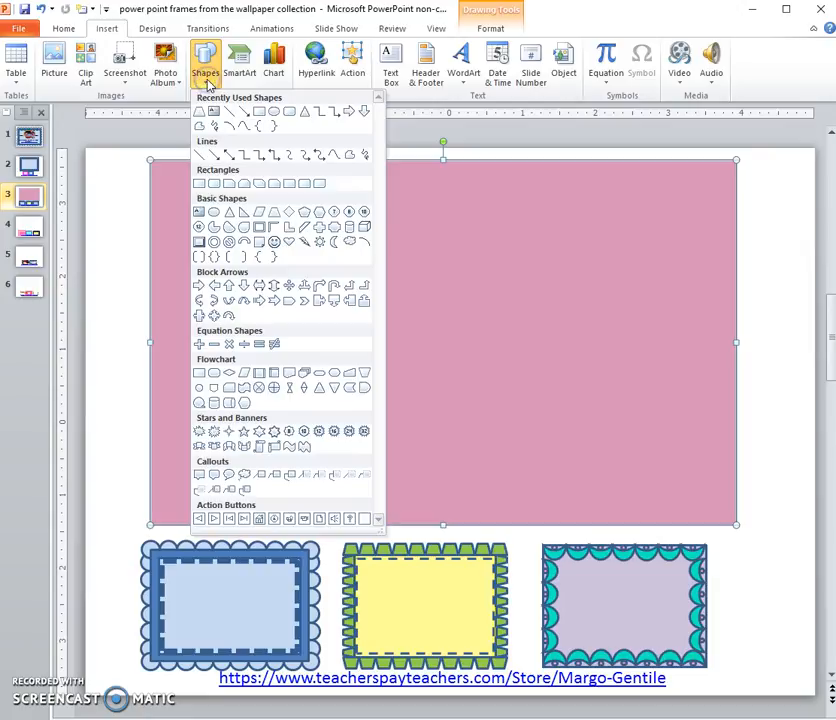
click(334, 242)
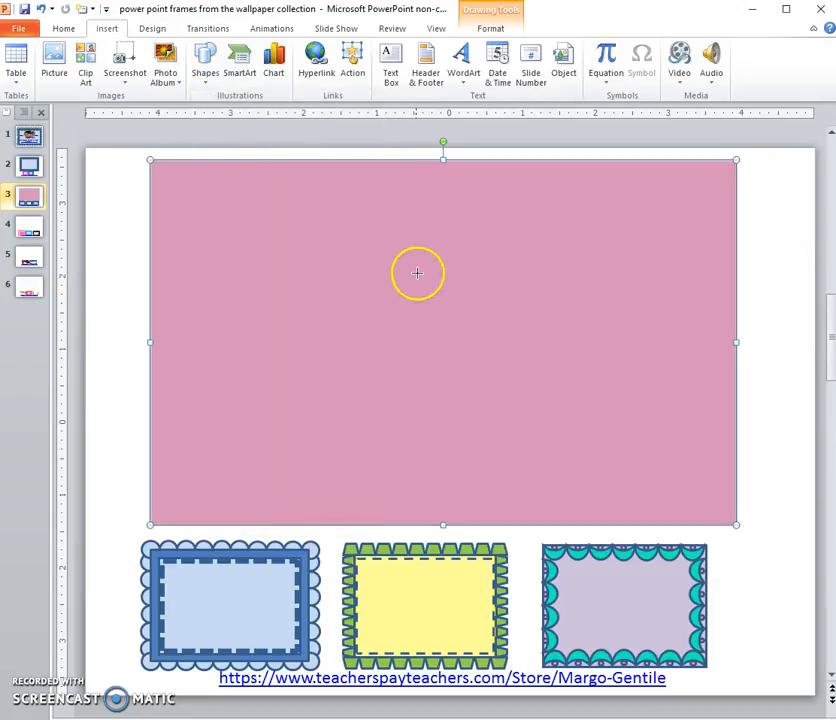
click(416, 274)
drag(434, 257, 379, 313)
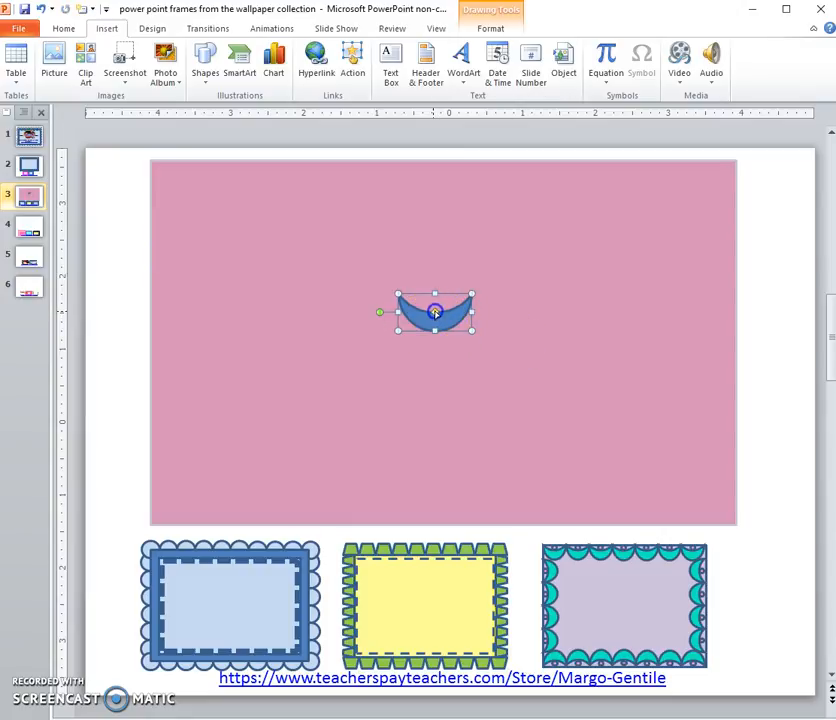
drag(472, 310, 226, 177)
Copy the blue crescent and place two copies tip to tip beside it along the pink rectangle's top edge
right_click(226, 175)
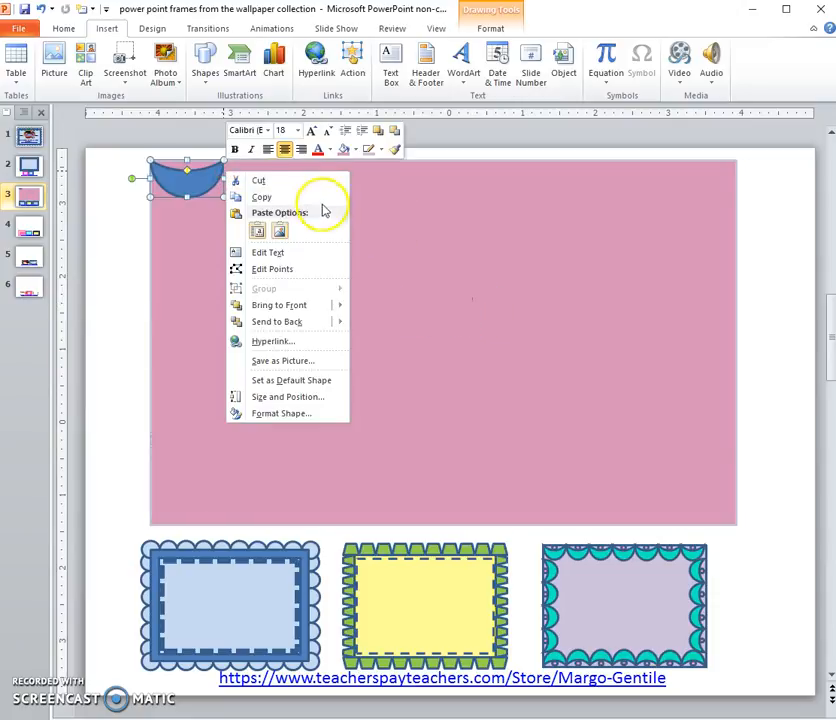
click(265, 199)
right_click(355, 210)
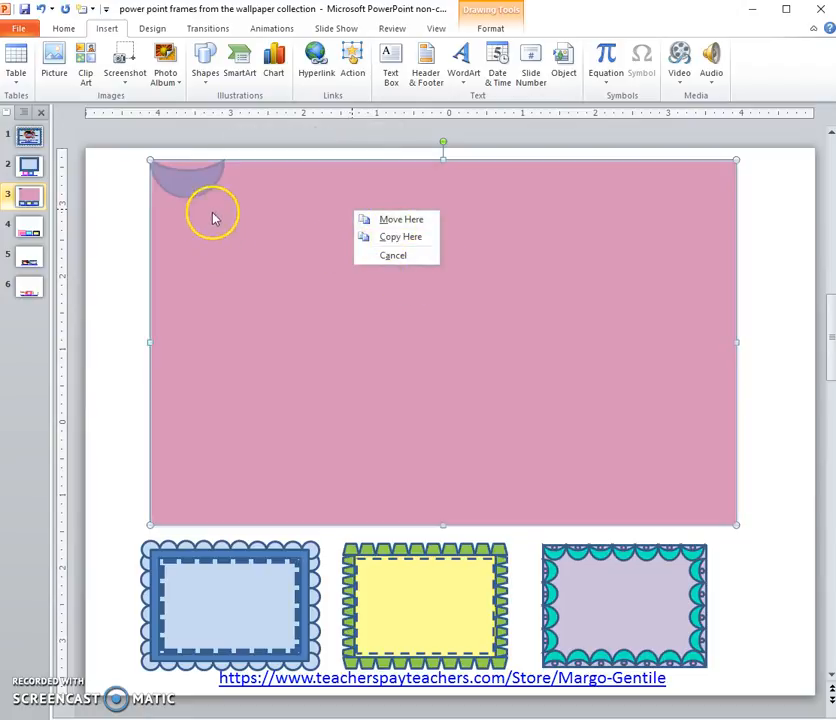
right_click(213, 212)
click(244, 270)
drag(215, 200, 266, 184)
right_click(356, 210)
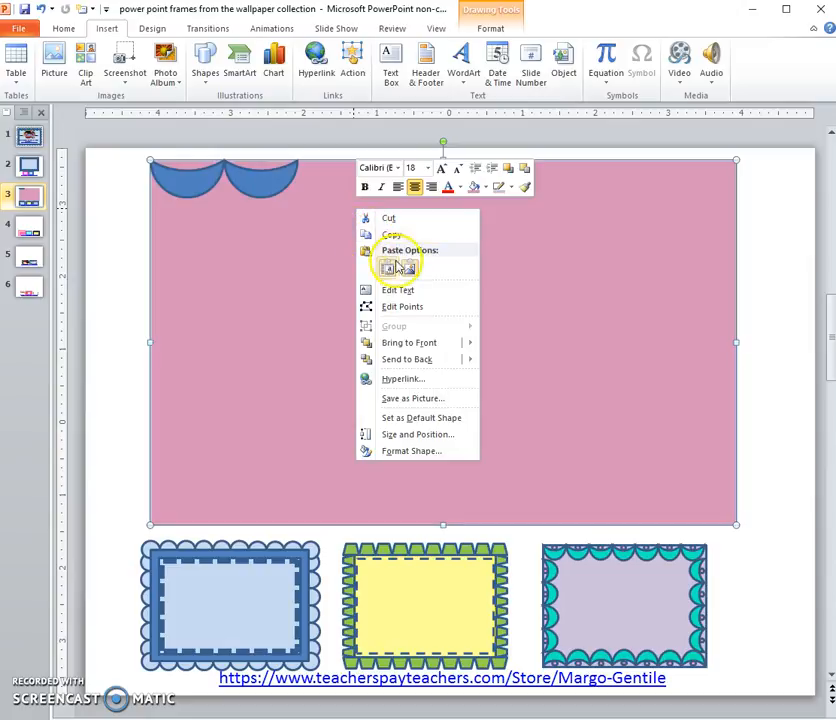
click(390, 268)
drag(205, 192, 348, 192)
Paste three more crescents and extend the row along the pink rectangle's top edge to six
right_click(435, 238)
click(472, 292)
drag(201, 183, 410, 182)
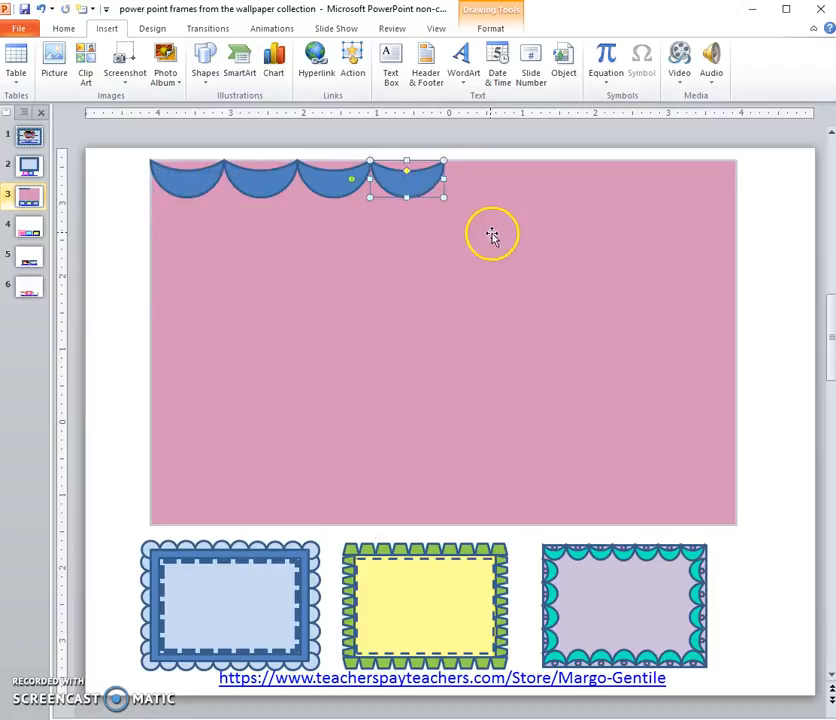
right_click(494, 234)
click(529, 295)
drag(237, 201, 478, 183)
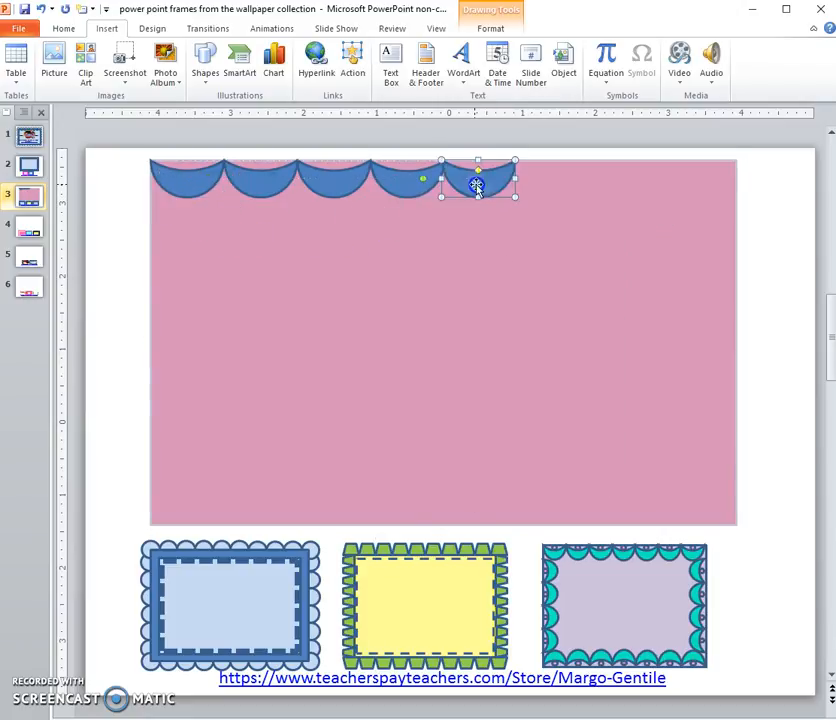
right_click(577, 233)
click(590, 287)
drag(205, 194, 560, 181)
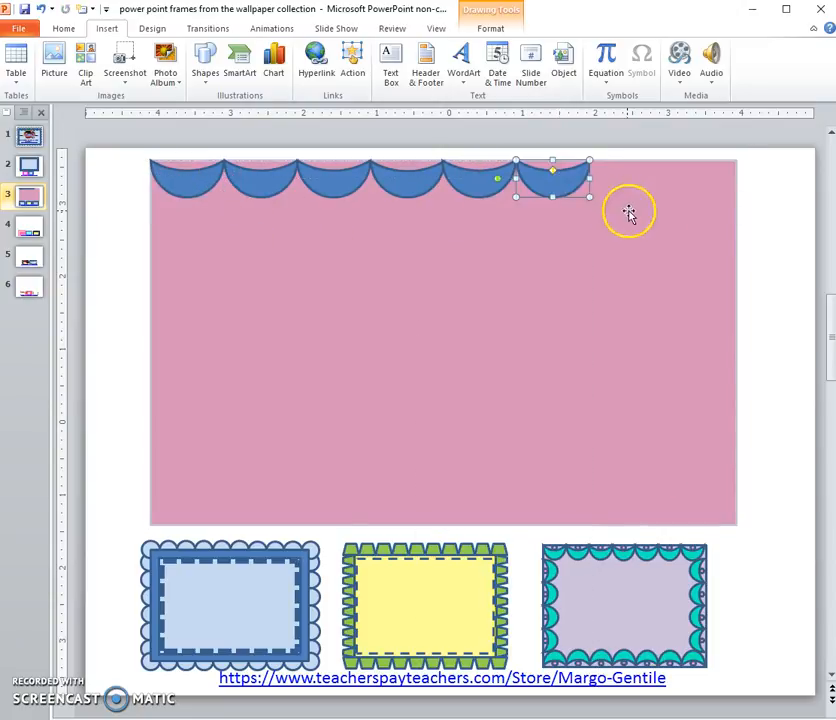
Paste two more crescents to complete the top row of eight up to the pink rectangle's upper-right corner
right_click(630, 214)
click(666, 271)
drag(209, 187, 636, 181)
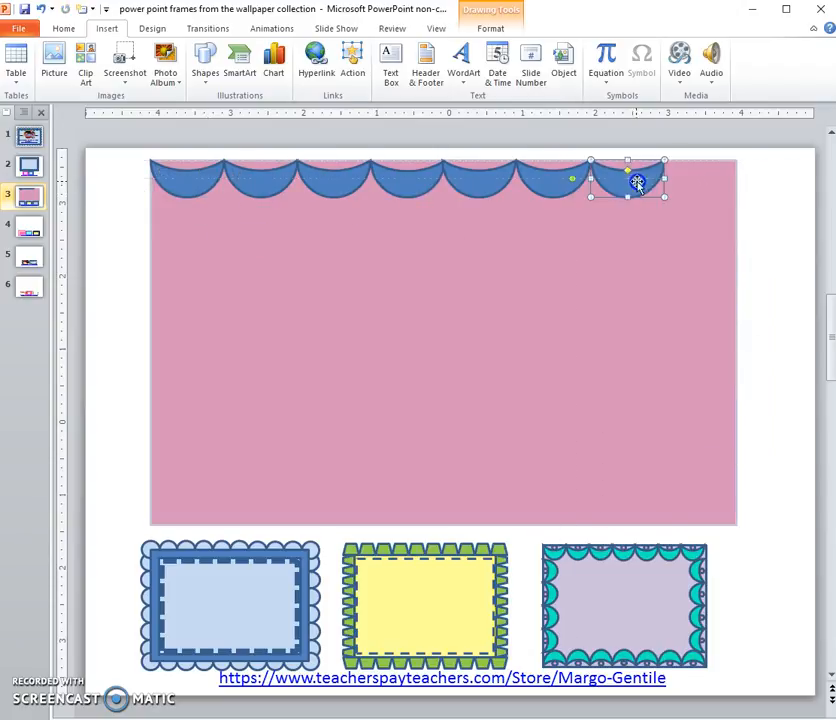
right_click(581, 260)
click(546, 285)
drag(209, 187, 698, 181)
click(626, 258)
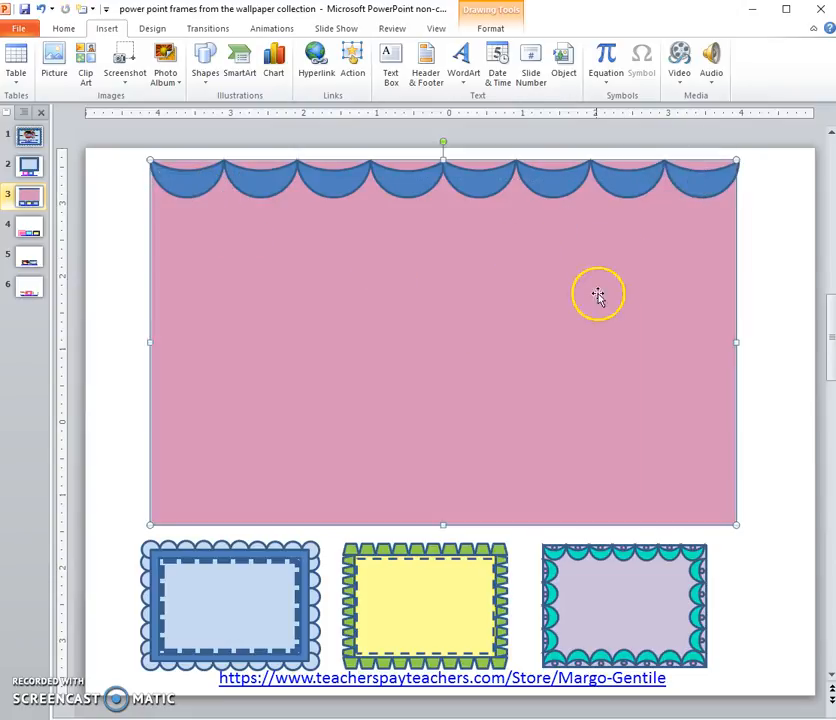
Group the eight crescents along the top edge into one strip
drag(106, 130, 775, 230)
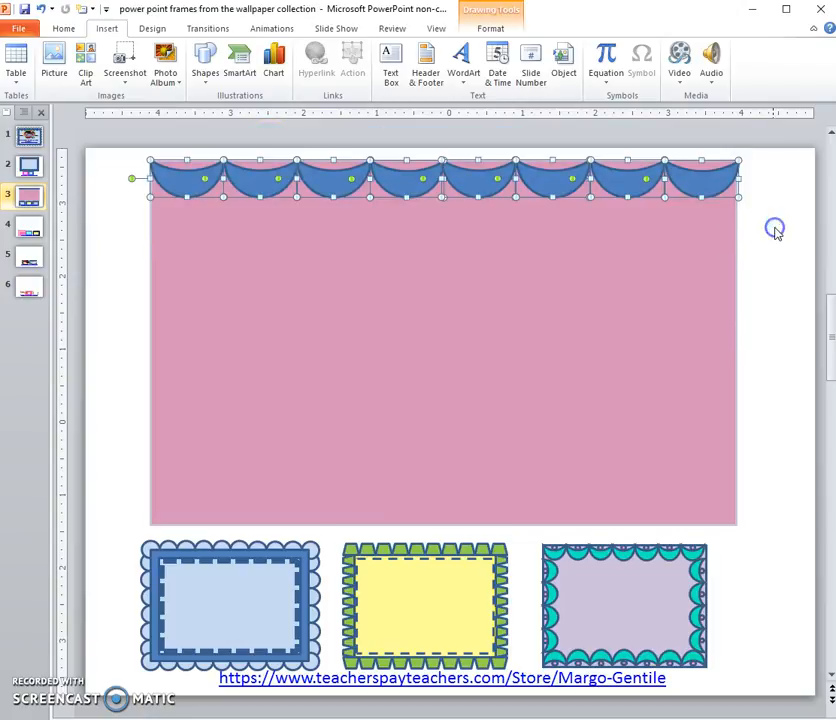
click(491, 29)
click(703, 63)
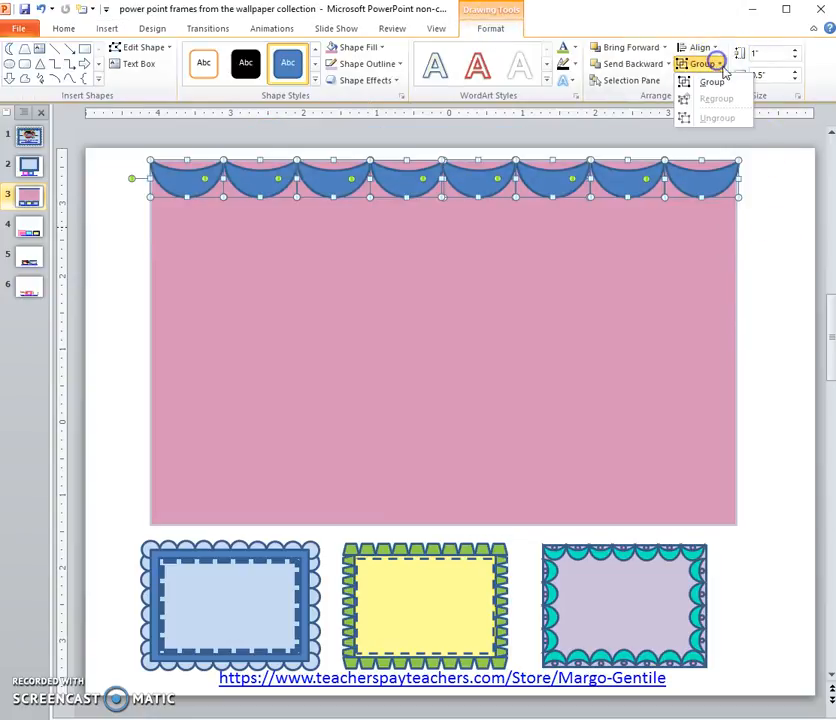
click(716, 81)
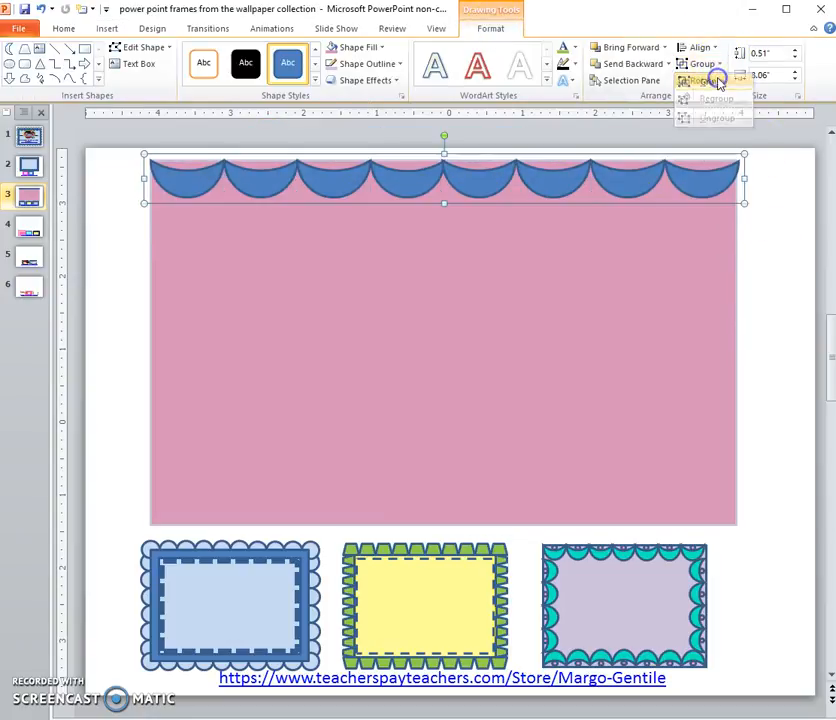
Duplicate the crescent strip, turn the copy upside down and align it with the pink rectangle's bottom edge
right_click(480, 152)
click(517, 175)
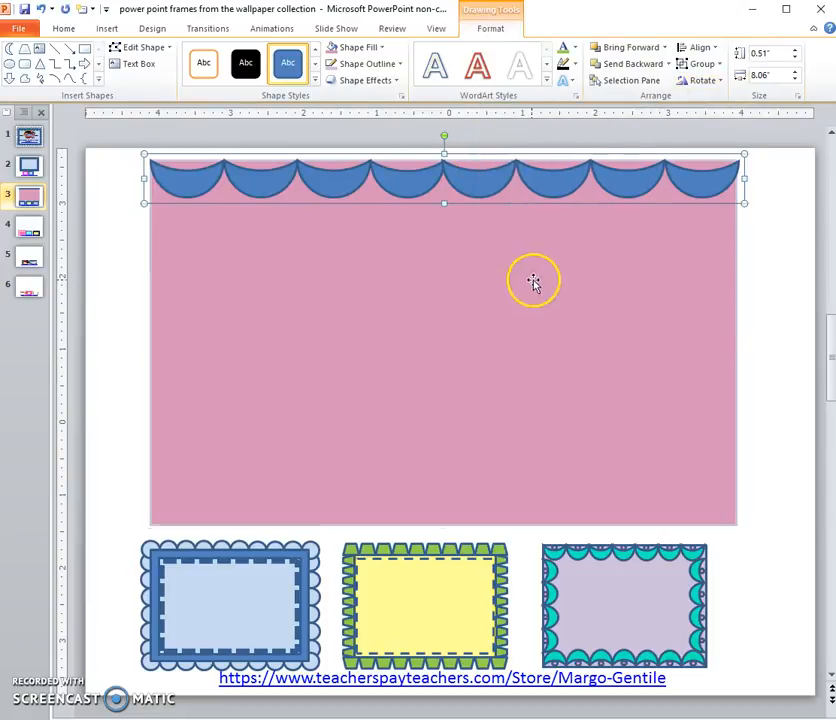
right_click(533, 283)
click(564, 344)
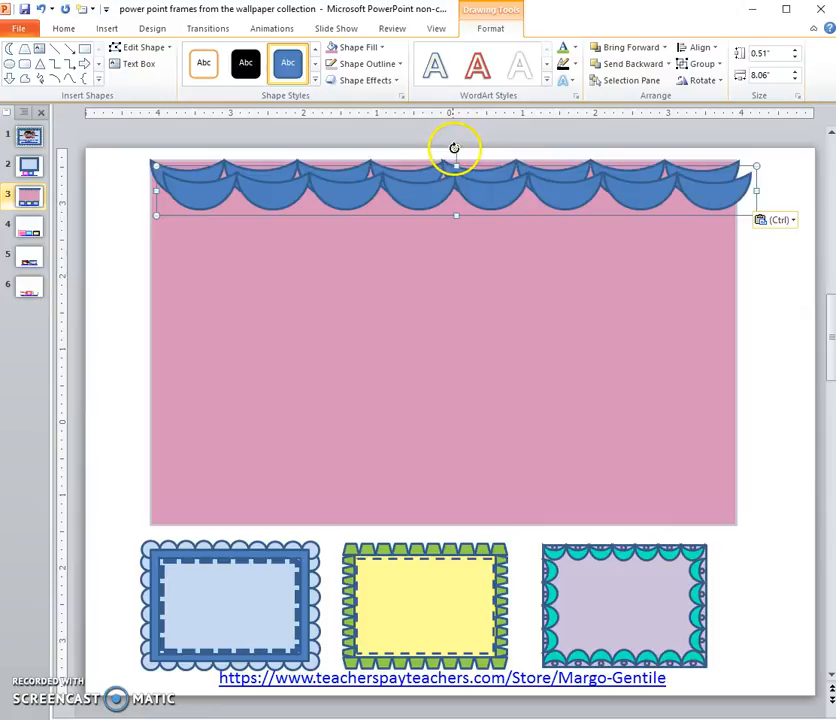
drag(499, 220, 443, 488)
drag(465, 343, 466, 485)
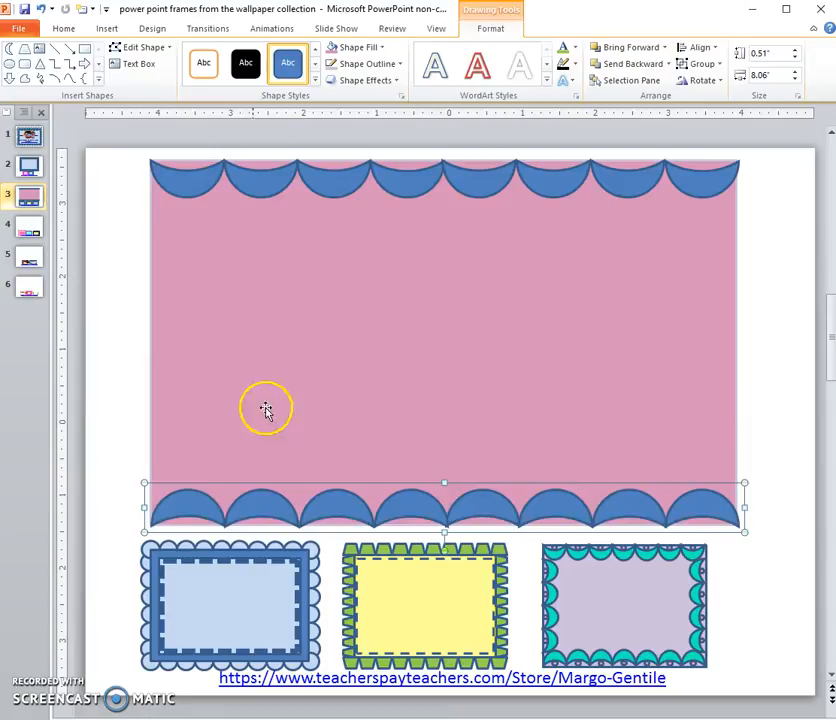
Copy a single crescent from the bottom strip and place it upright, opening outward, on the left edge just below the top strip
click(228, 460)
click(185, 500)
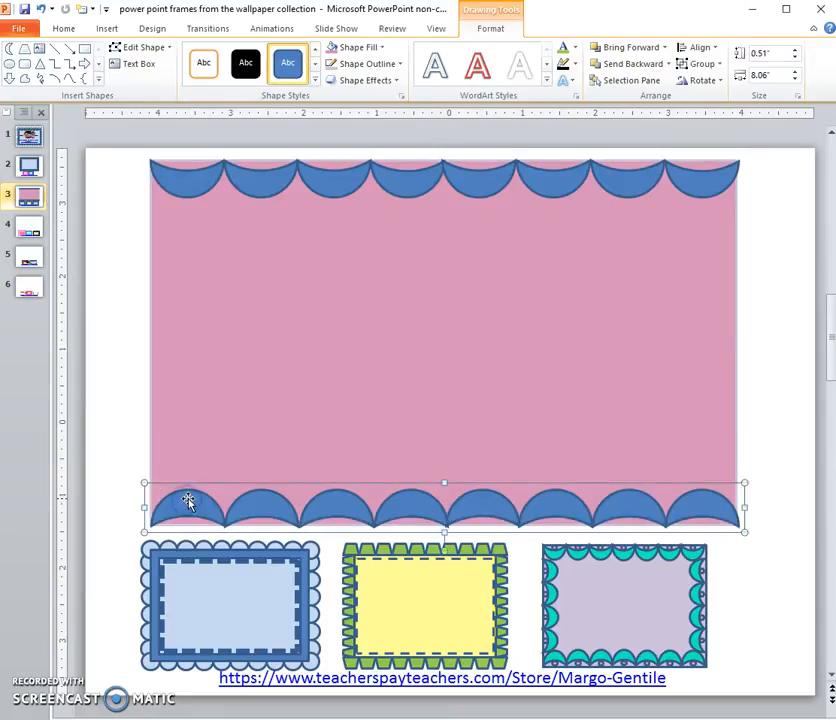
click(195, 503)
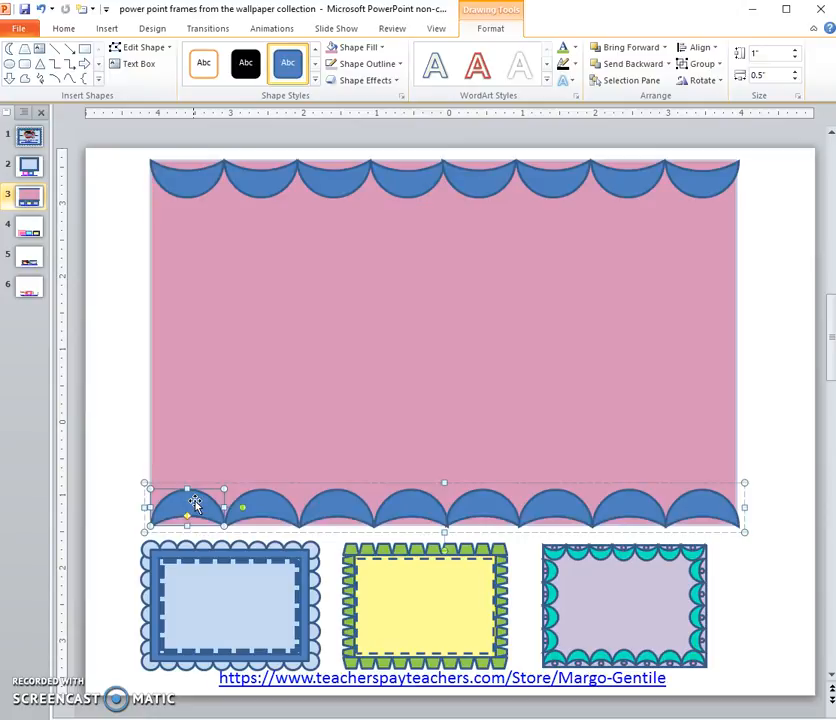
right_click(197, 503)
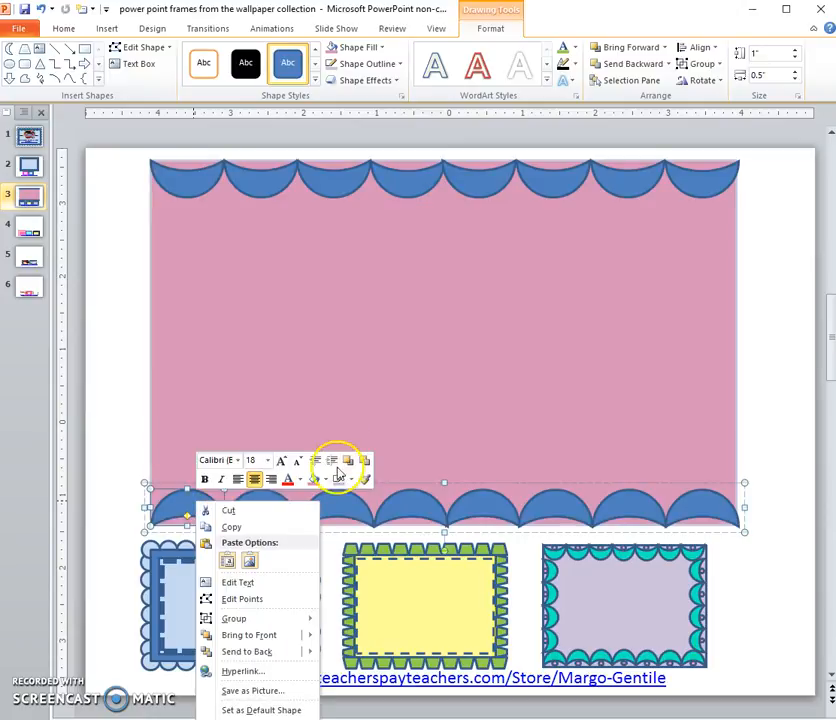
click(231, 527)
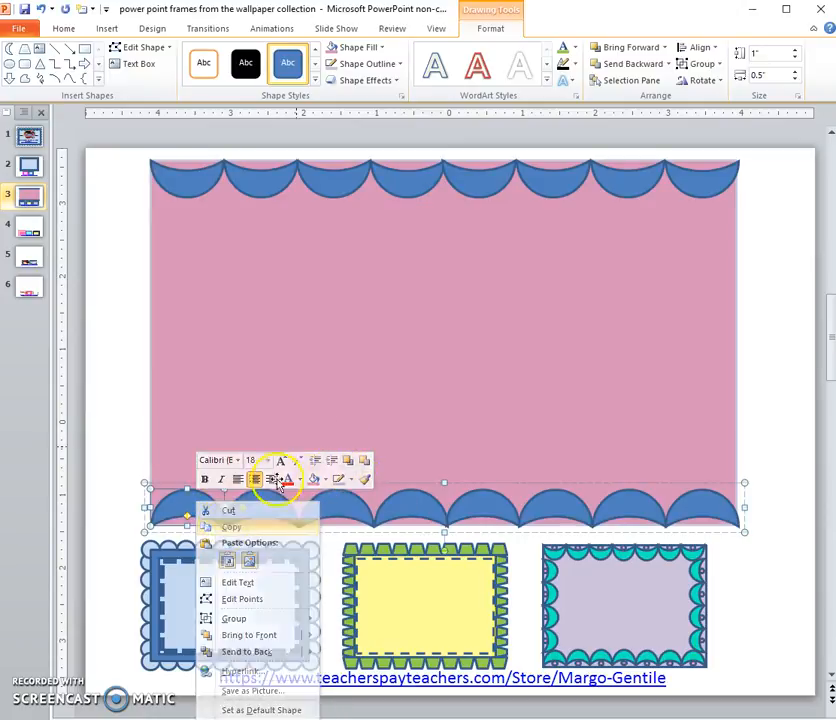
right_click(331, 350)
click(365, 404)
drag(181, 508, 211, 336)
drag(215, 276, 172, 223)
Copy the left-edge crescent and stack three copies end to end below it along the pink rectangle's left edge
right_click(188, 222)
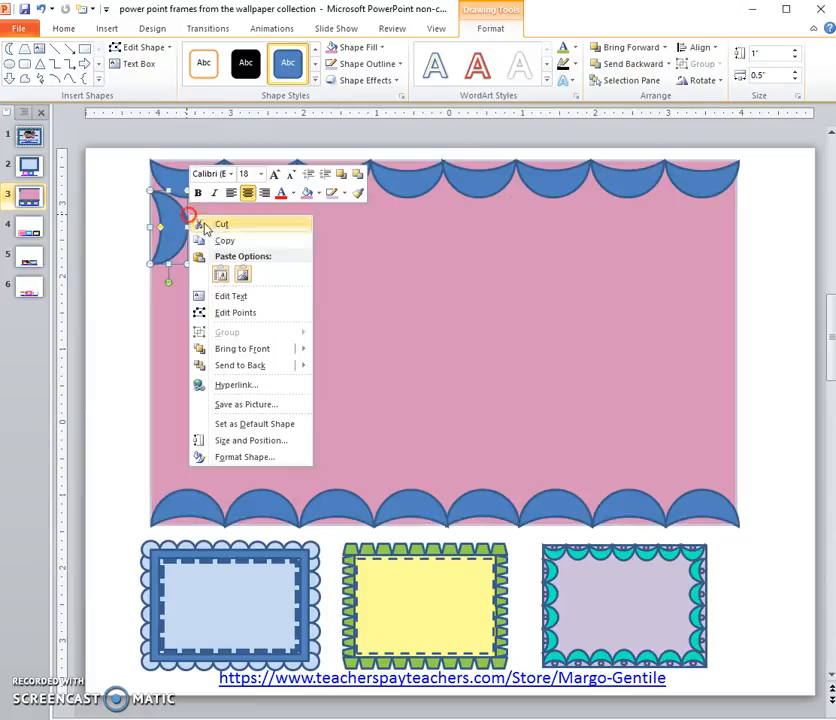
click(224, 241)
right_click(317, 286)
click(370, 347)
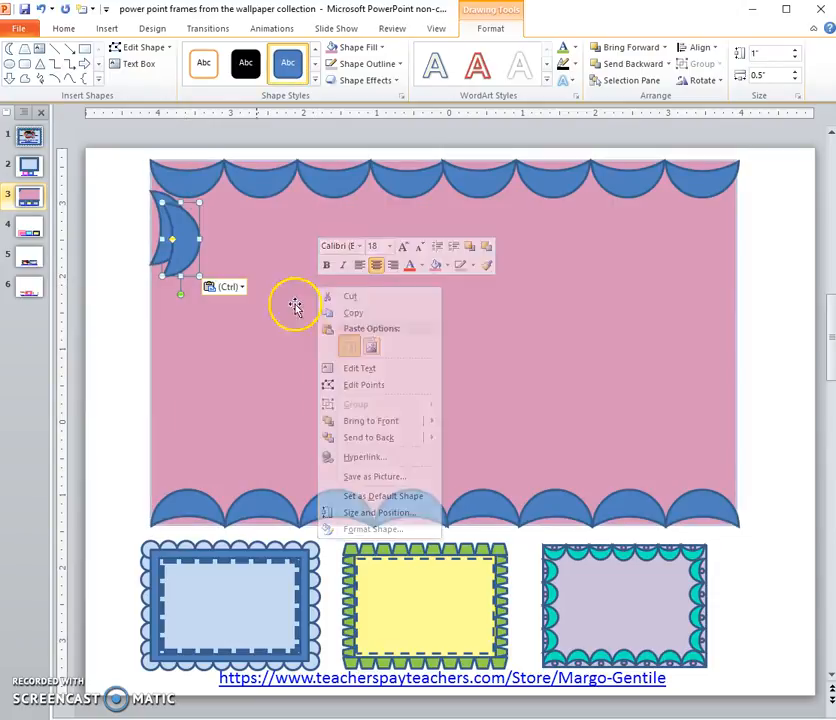
drag(200, 233, 181, 293)
right_click(276, 304)
click(310, 368)
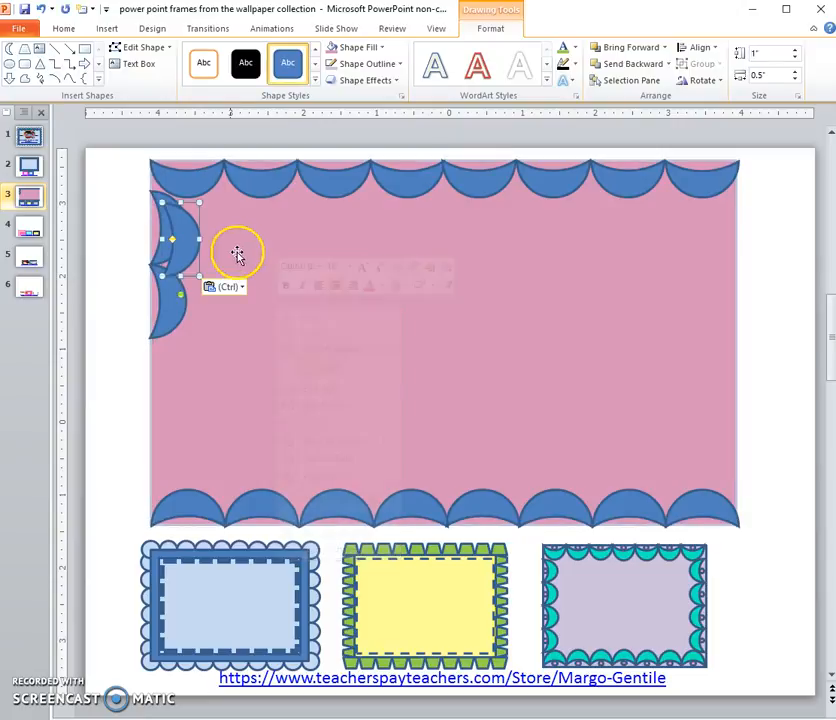
drag(200, 231, 190, 366)
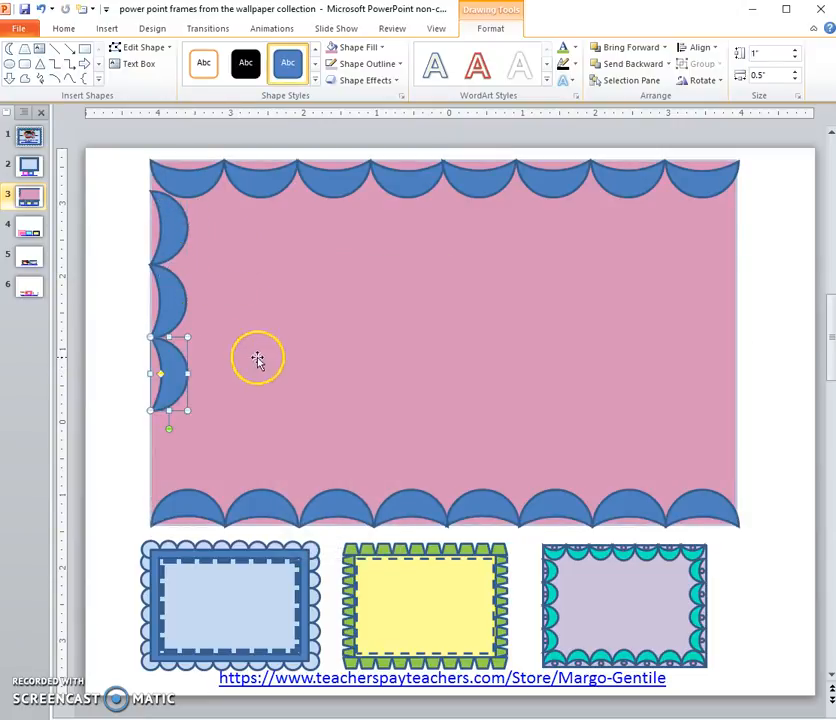
right_click(276, 353)
click(312, 413)
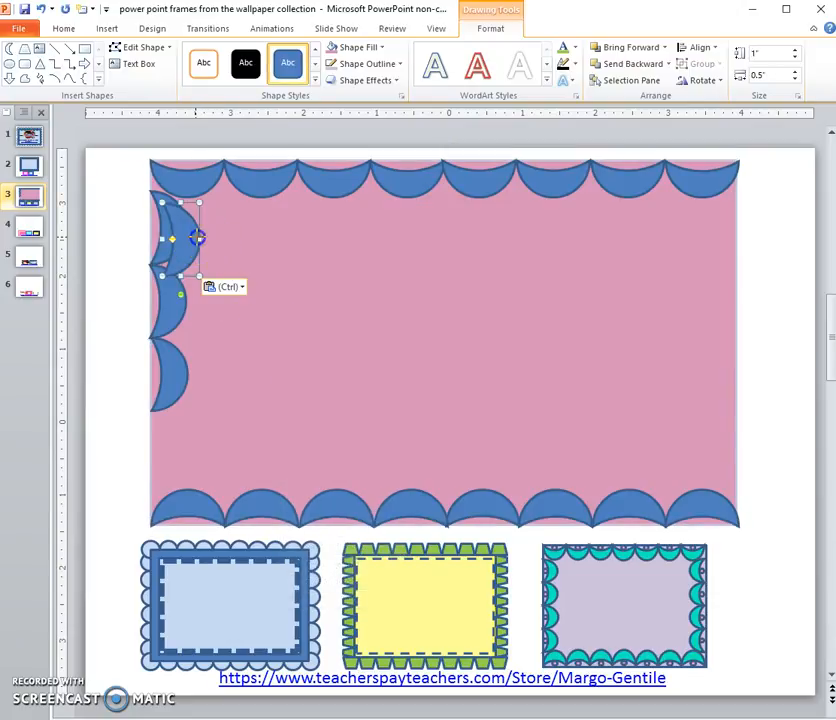
drag(201, 226, 190, 436)
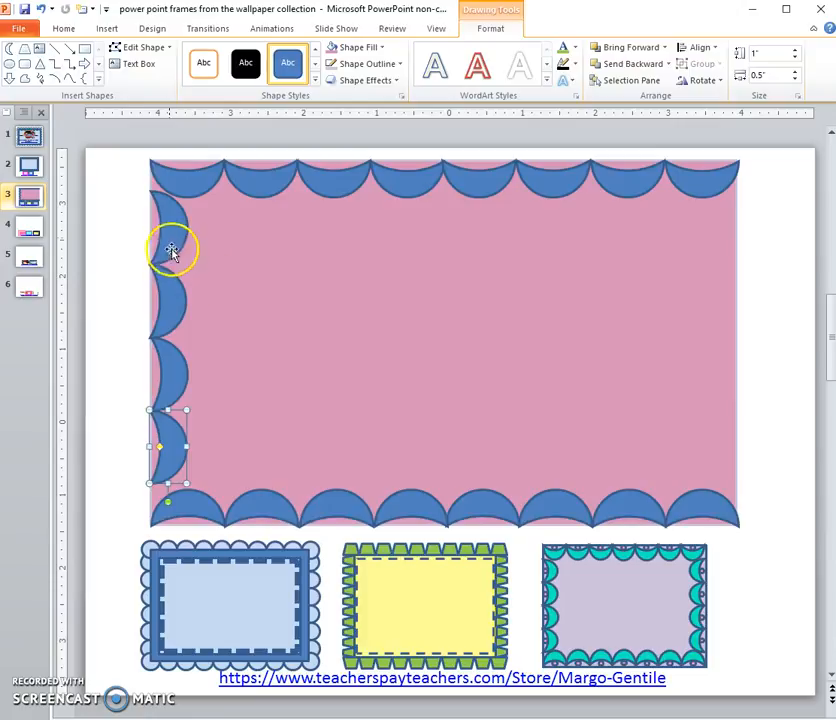
Group the four left-edge crescents and stretch the group downward to 4.25" high so it meets the bottom strip
click(113, 185)
drag(113, 182, 231, 527)
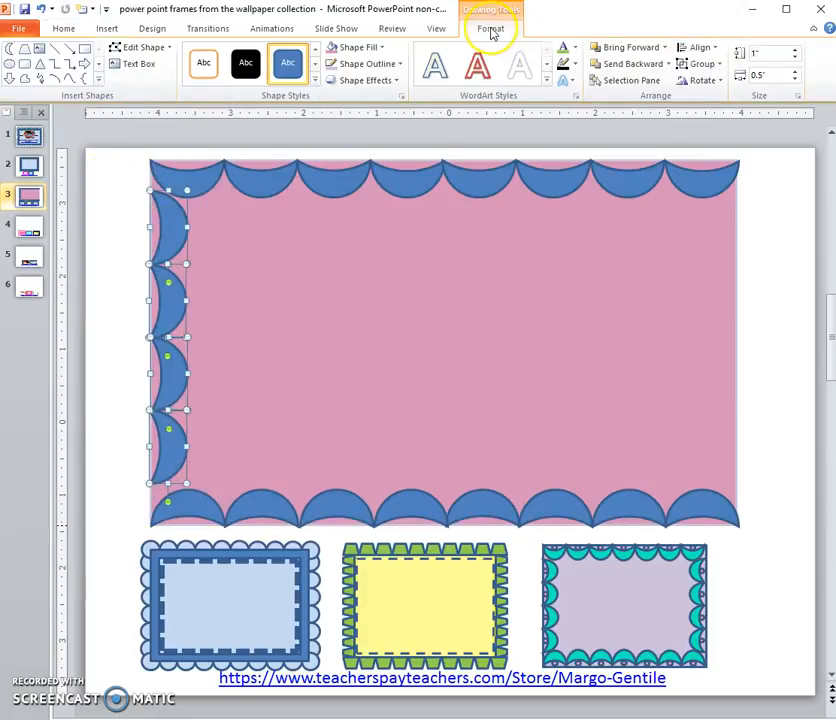
click(722, 65)
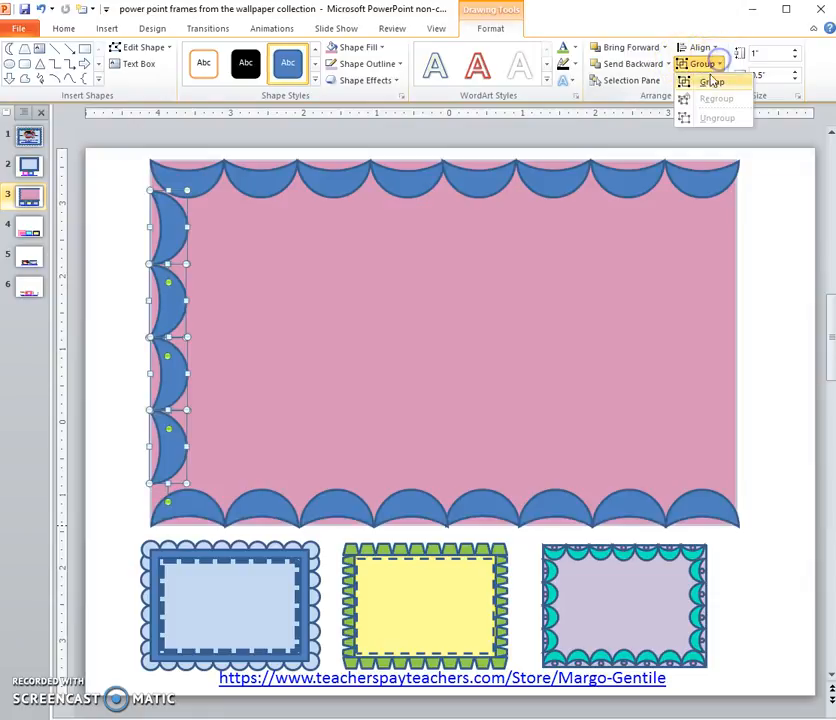
click(710, 77)
drag(169, 489, 168, 505)
click(325, 364)
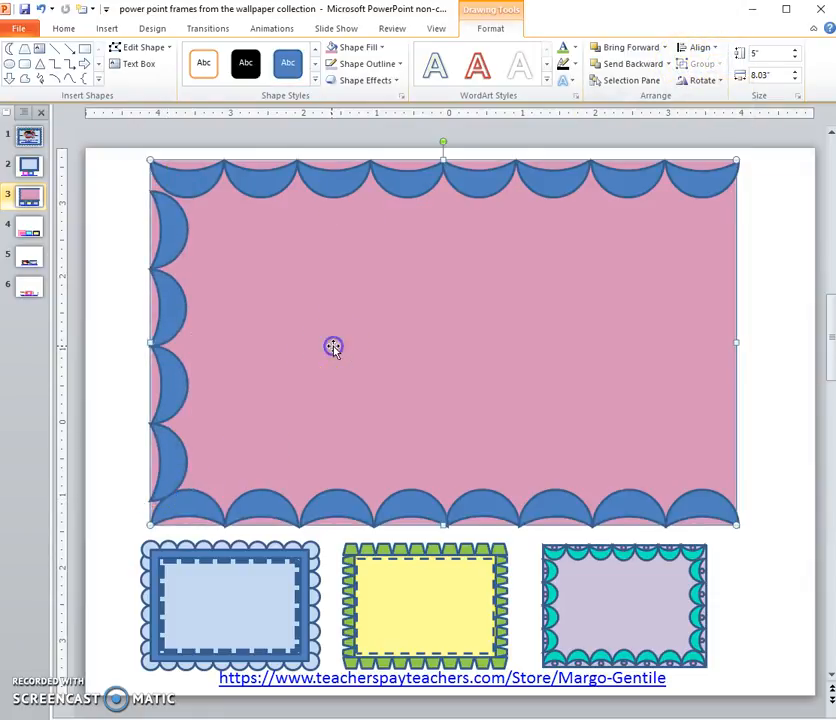
Duplicate the left crescent strip, rotate the copy 180 degrees and align it with the pink rectangle's right edge
click(175, 234)
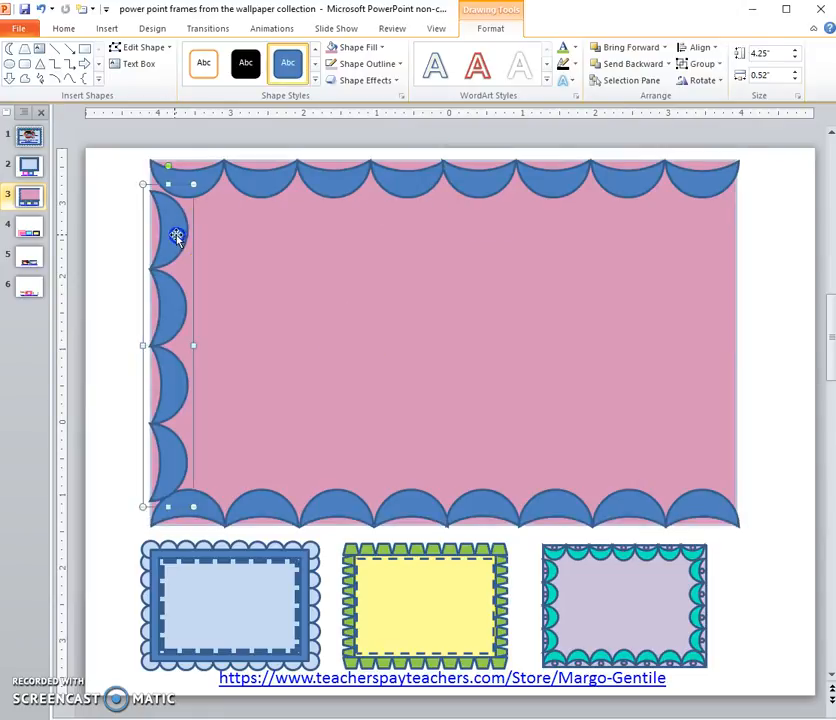
right_click(195, 234)
click(237, 259)
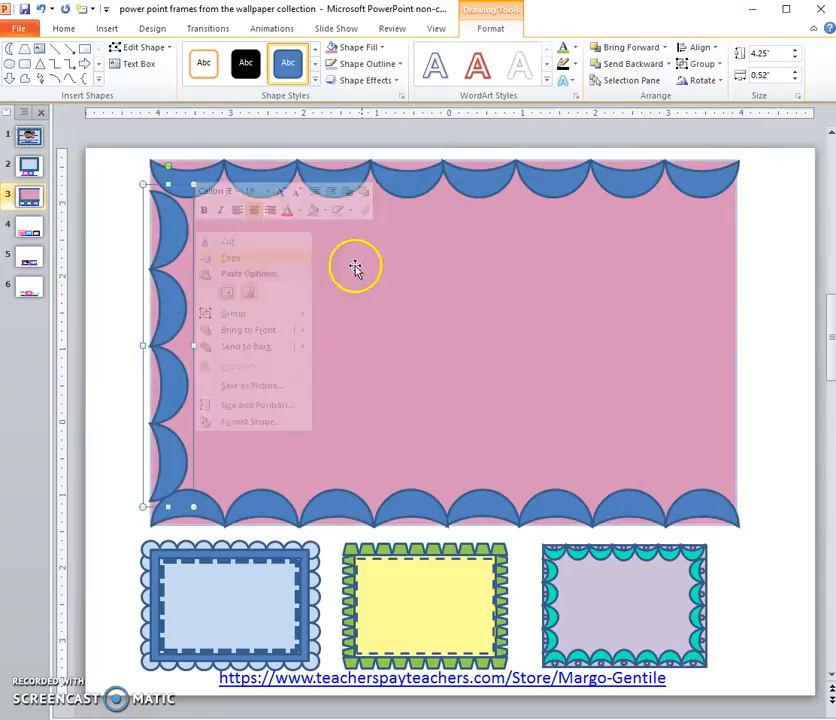
right_click(367, 271)
click(397, 327)
drag(207, 243, 528, 268)
drag(501, 204, 498, 478)
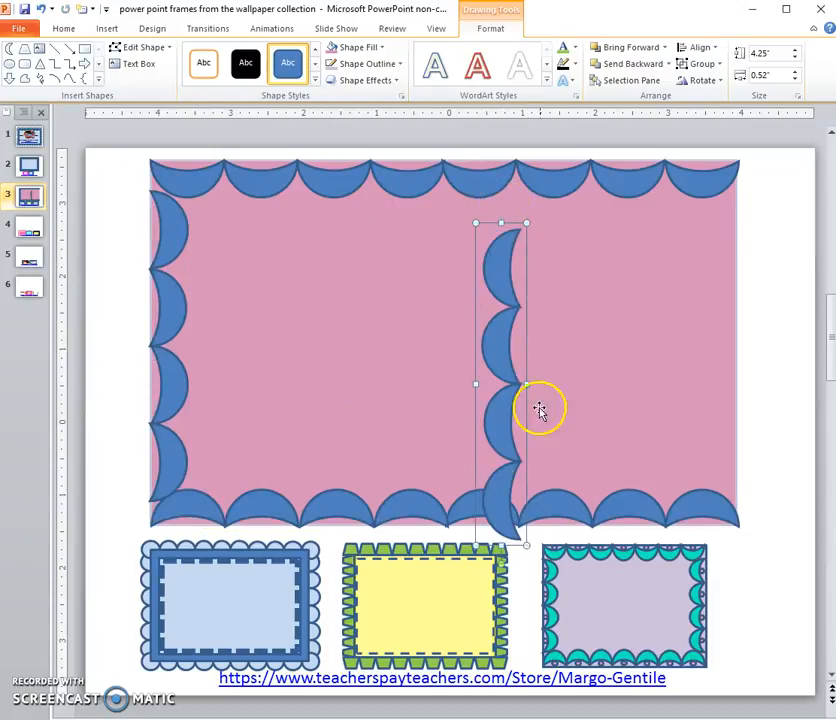
drag(528, 313, 741, 276)
click(781, 283)
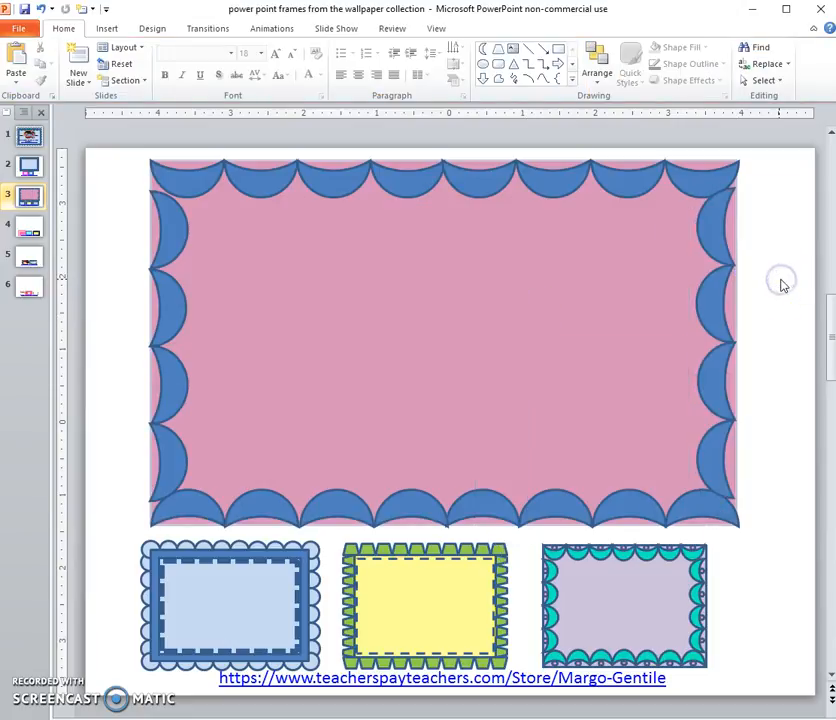
click(185, 170)
click(186, 172)
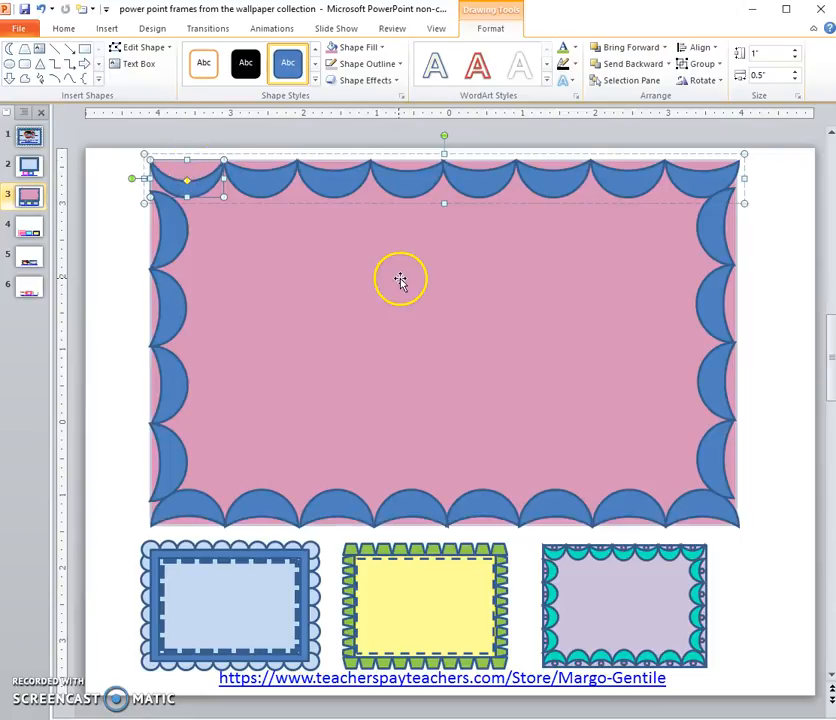
click(320, 254)
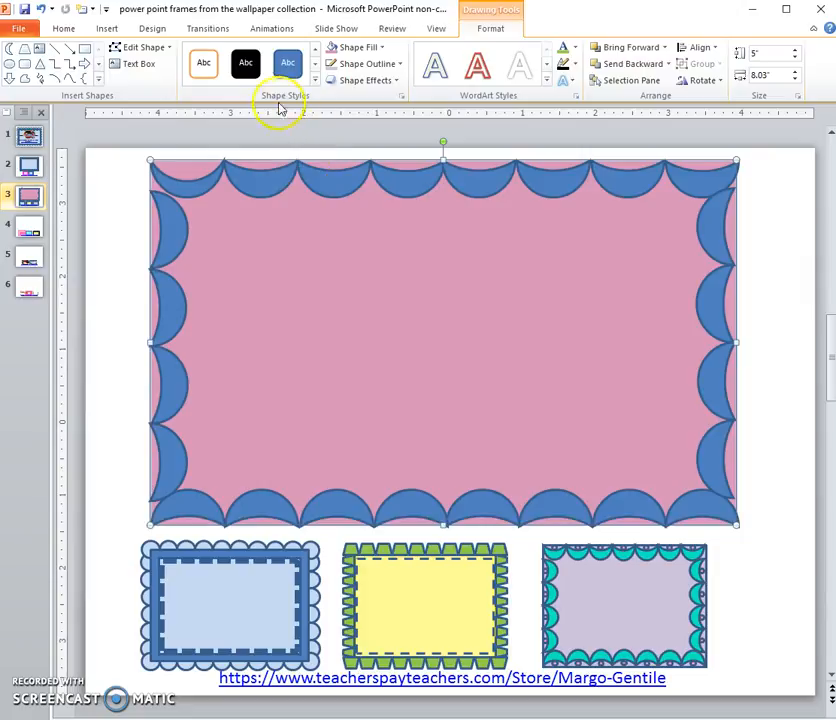
Insert an oval, shrink it to fit a crescent's hollow and place it in the first crescent of the top strip
click(106, 28)
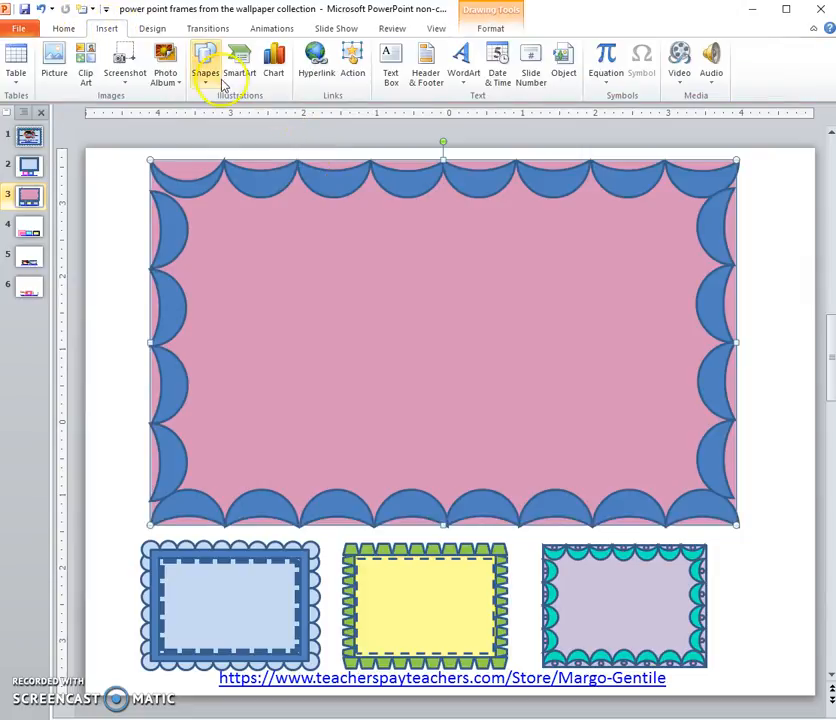
click(205, 62)
click(289, 114)
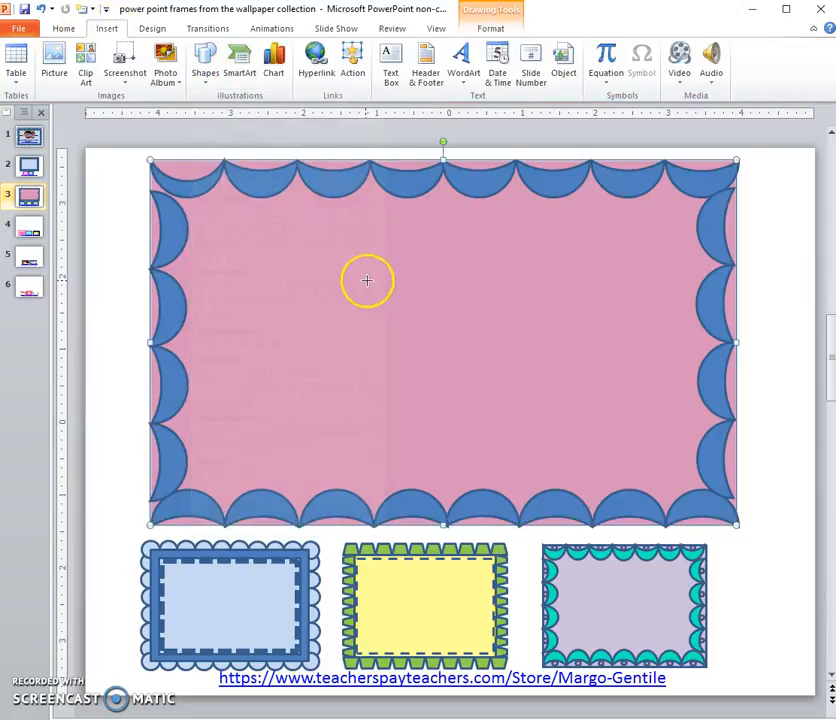
click(368, 281)
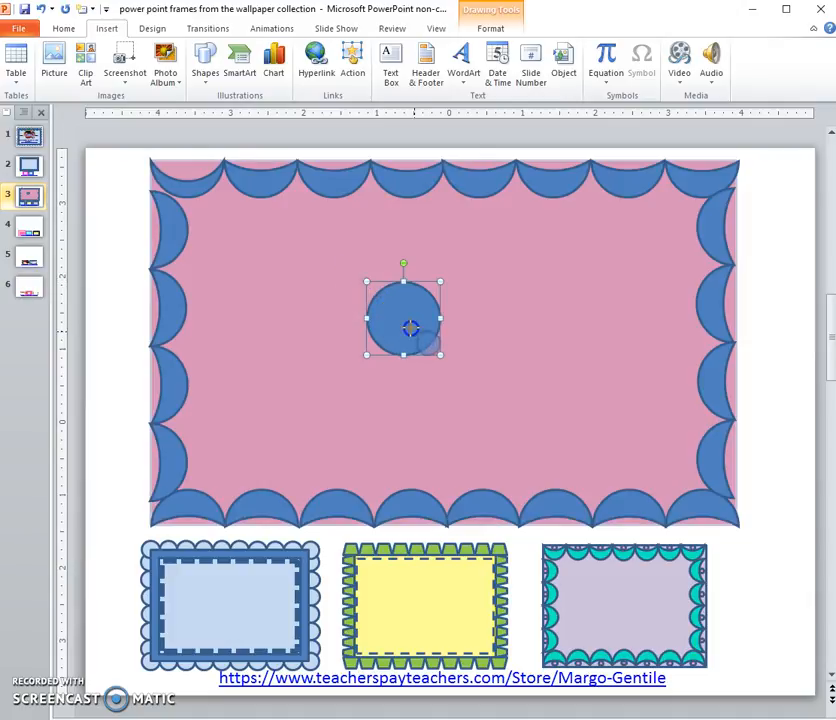
drag(420, 335, 420, 336)
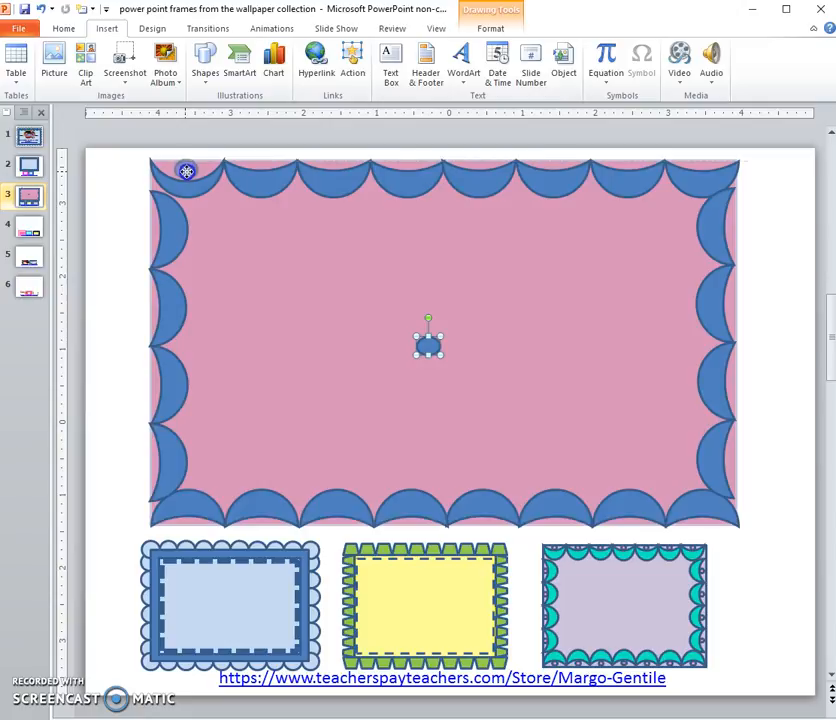
drag(186, 172, 186, 172)
click(316, 265)
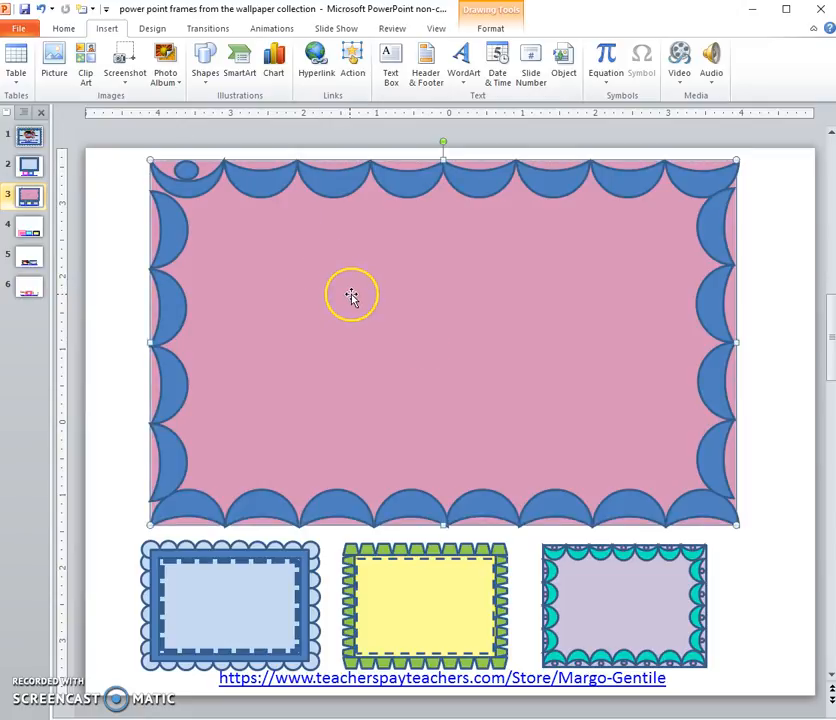
Group the pink rectangle, all crescent strips and the small oval into one frame and cut it from the slide
mouse_move(123, 134)
mouse_down()
mouse_move(601, 177)
mouse_move(784, 467)
mouse_move(778, 557)
mouse_up()
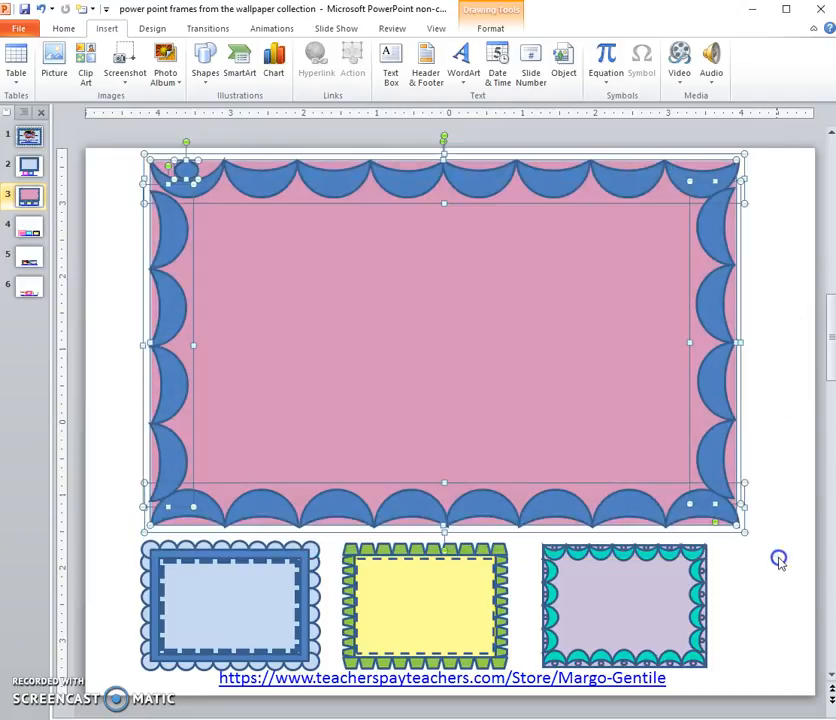
click(490, 30)
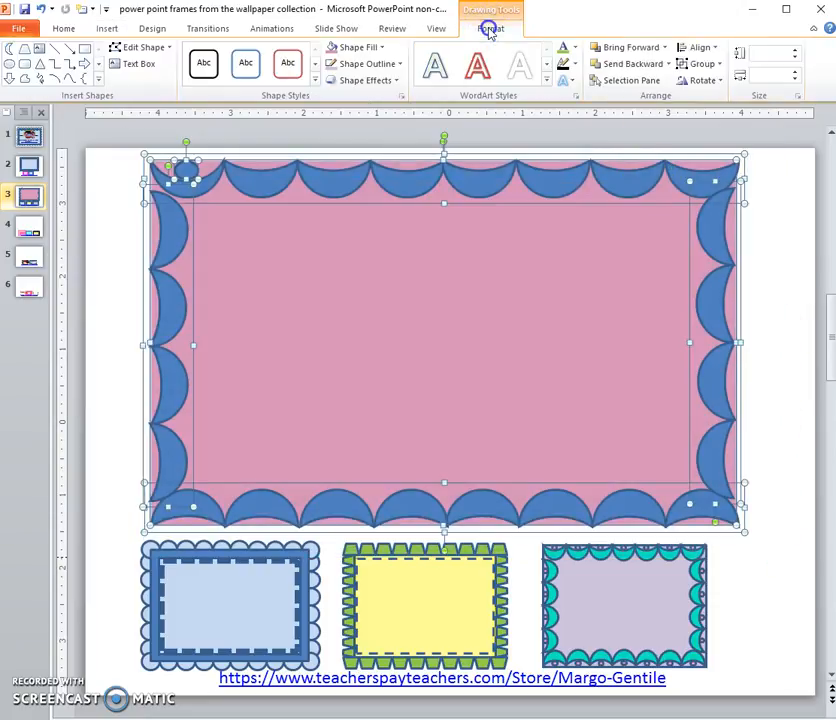
click(716, 66)
click(711, 82)
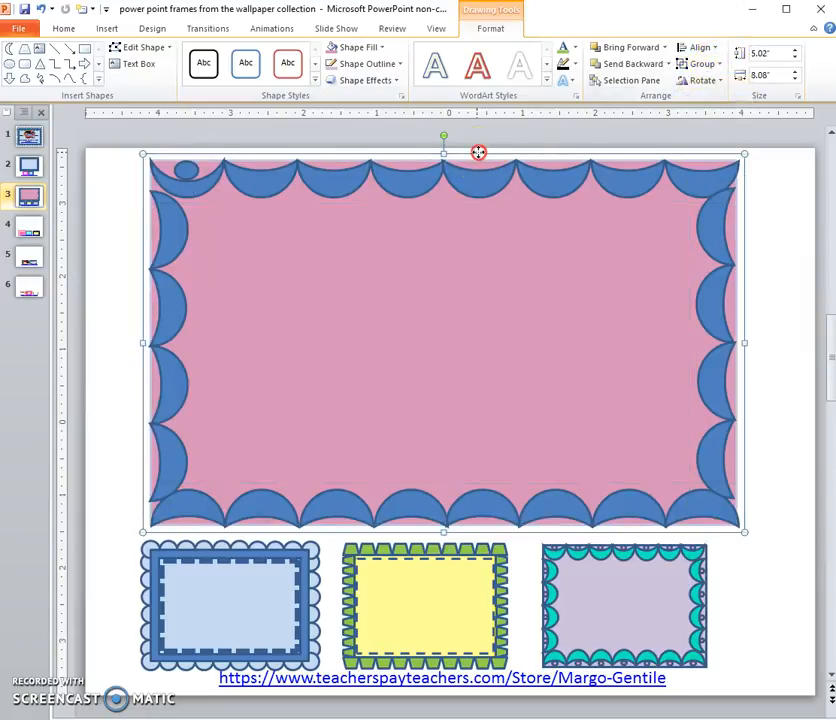
right_click(478, 152)
click(489, 165)
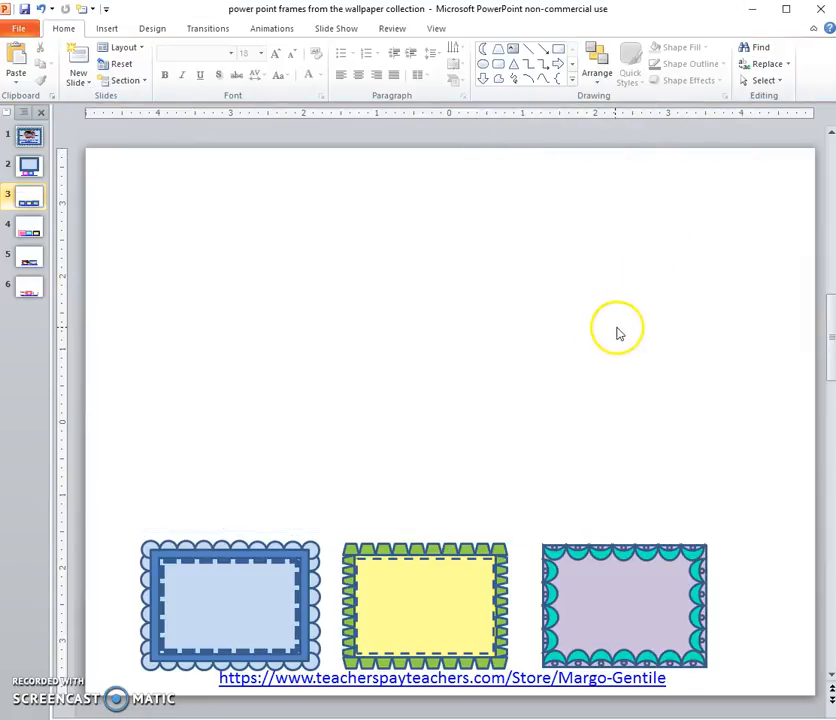
Draw a circle about 1 inch wide in the upper-left area of the emptied slide
click(244, 592)
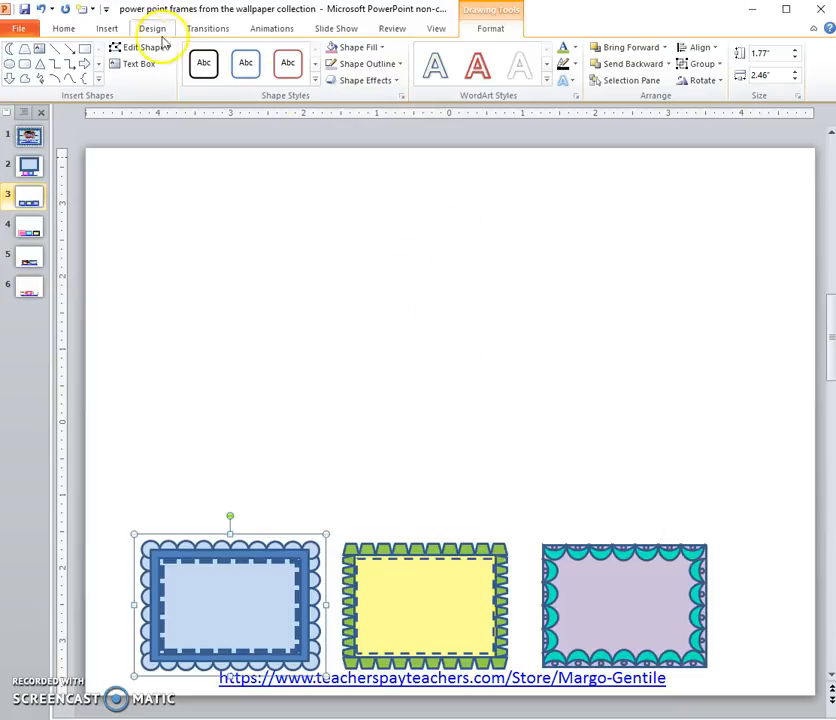
click(107, 29)
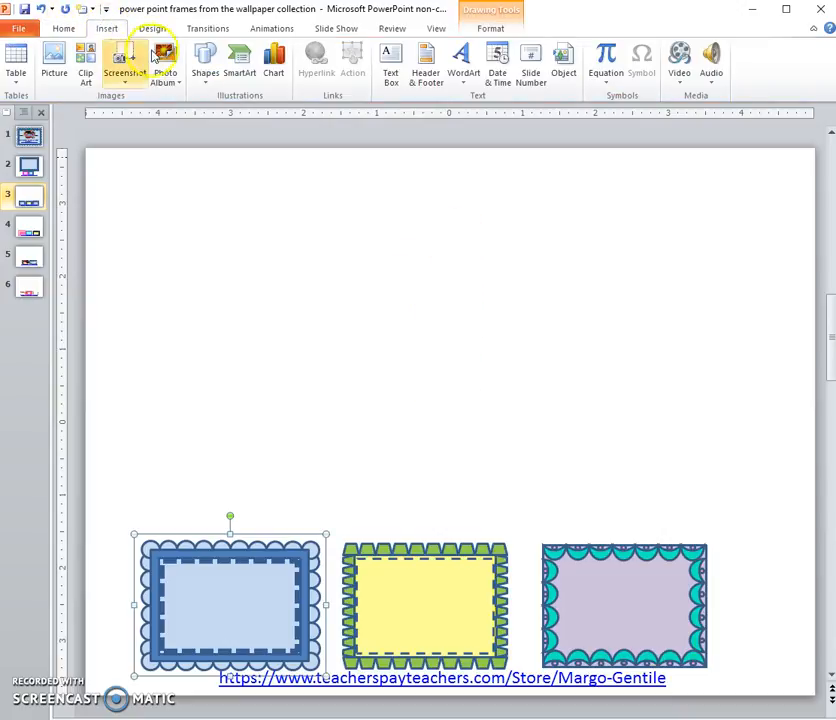
click(205, 70)
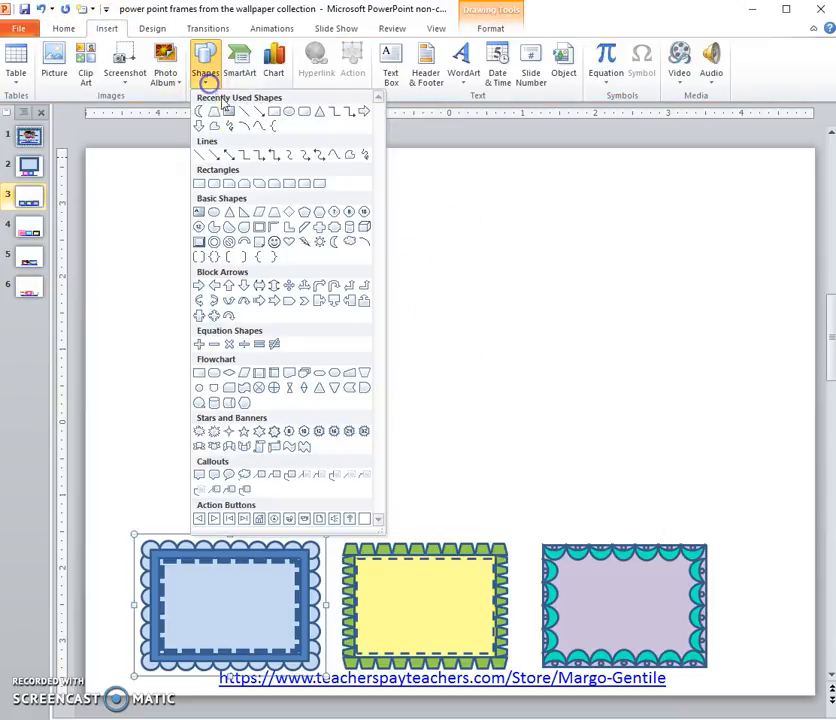
click(288, 117)
drag(175, 203, 252, 276)
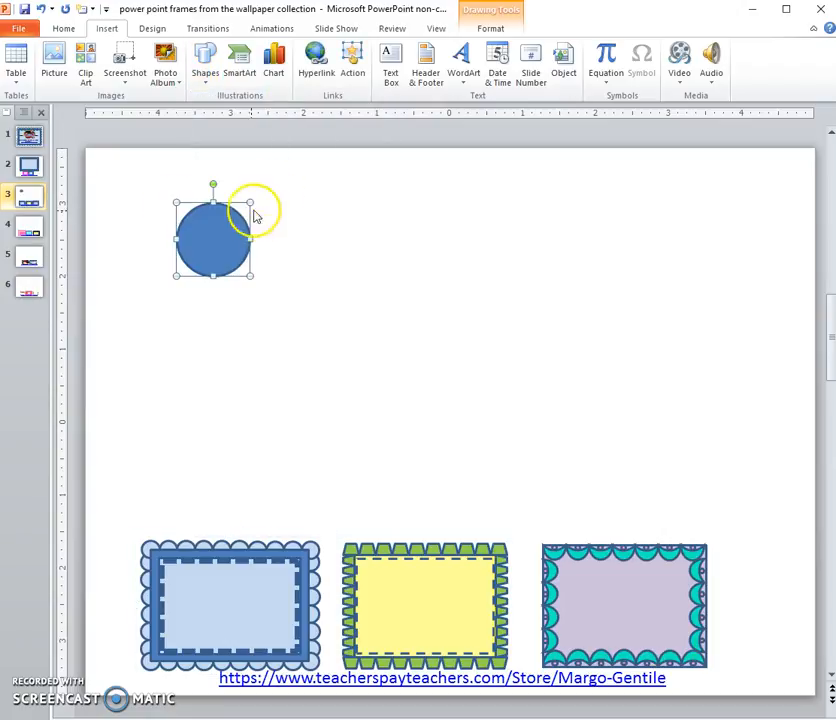
Copy the circle and place the duplicate level with it, just to its right
right_click(249, 217)
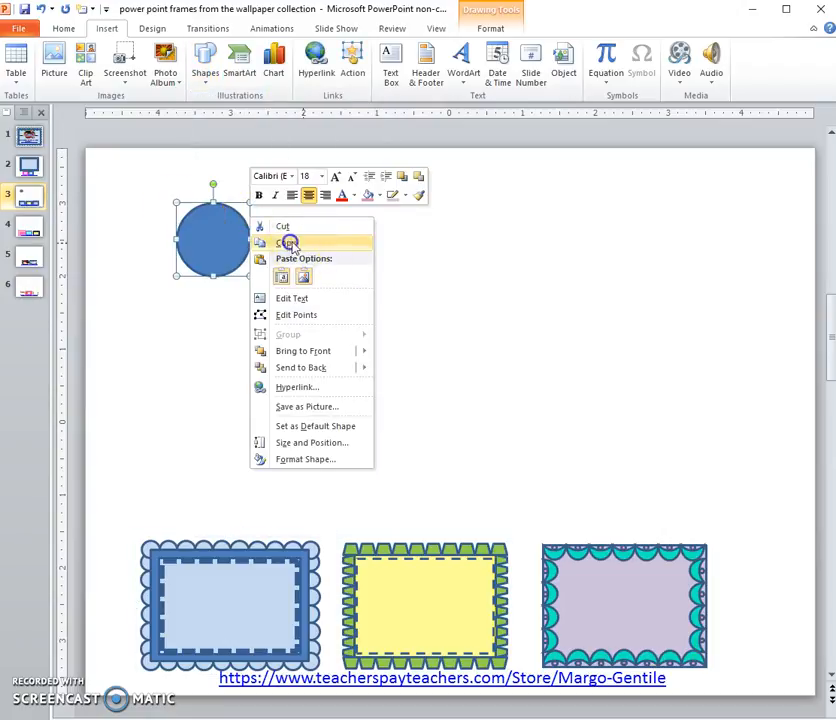
click(285, 242)
right_click(352, 245)
click(385, 302)
drag(263, 237, 327, 226)
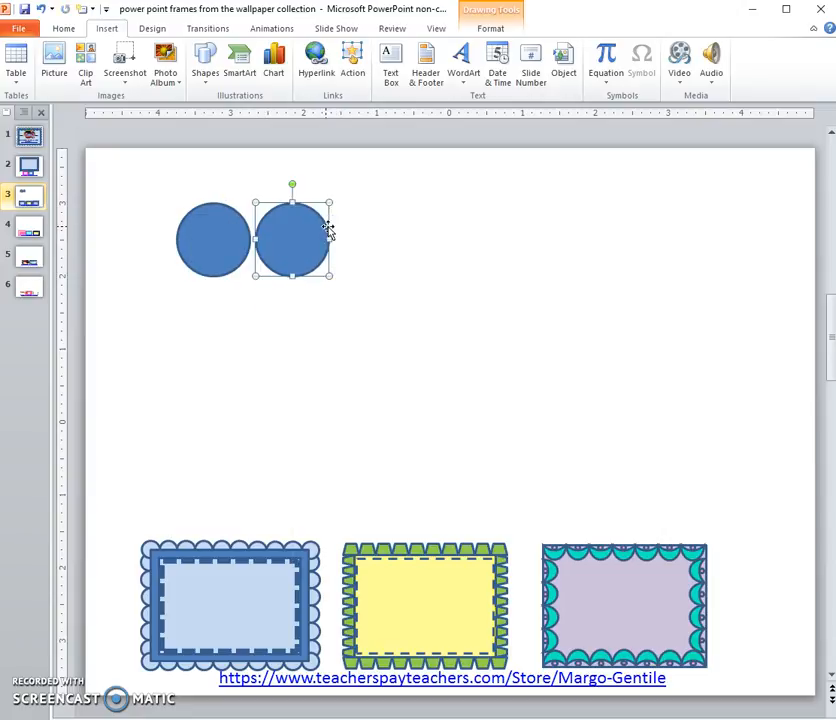